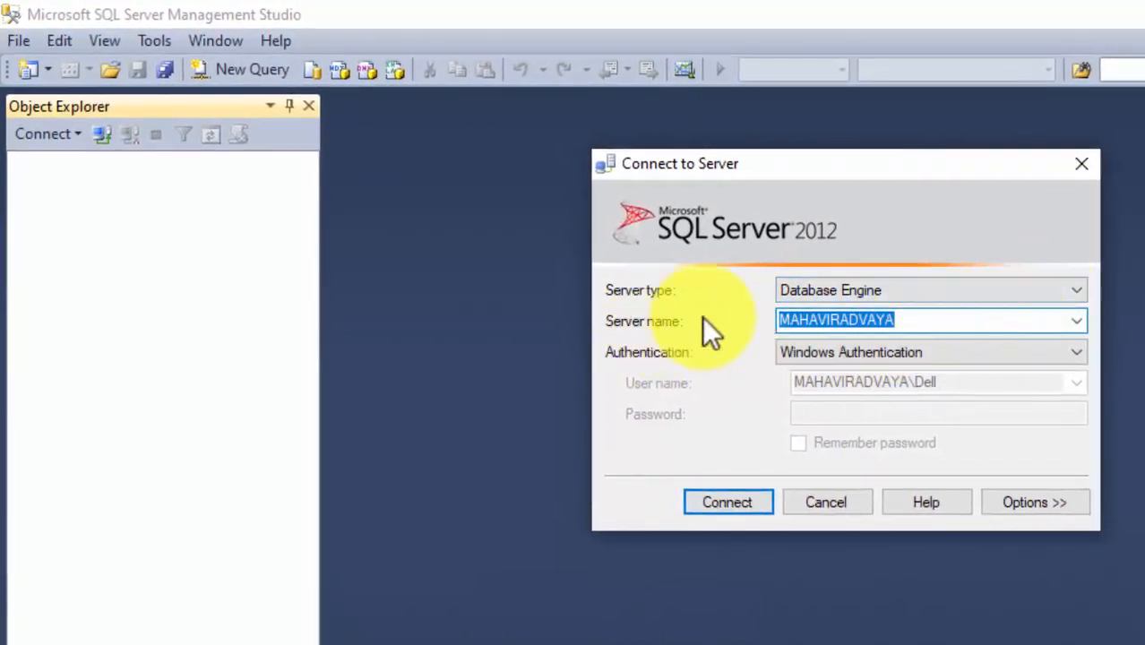
left_click(827, 321)
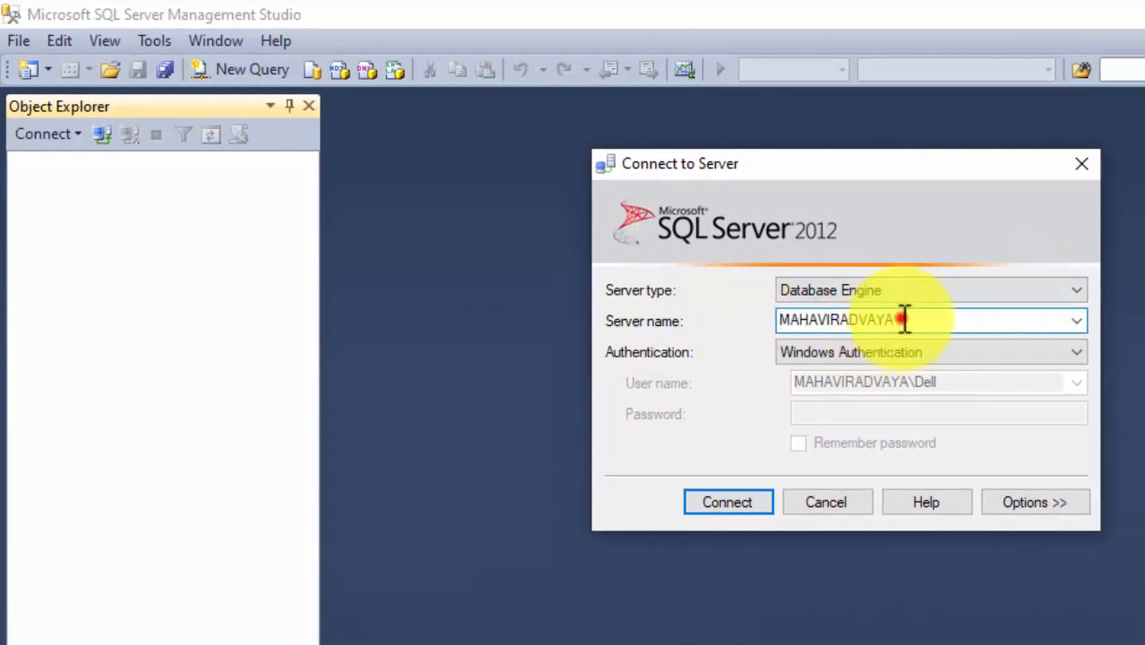
left_click(955, 325)
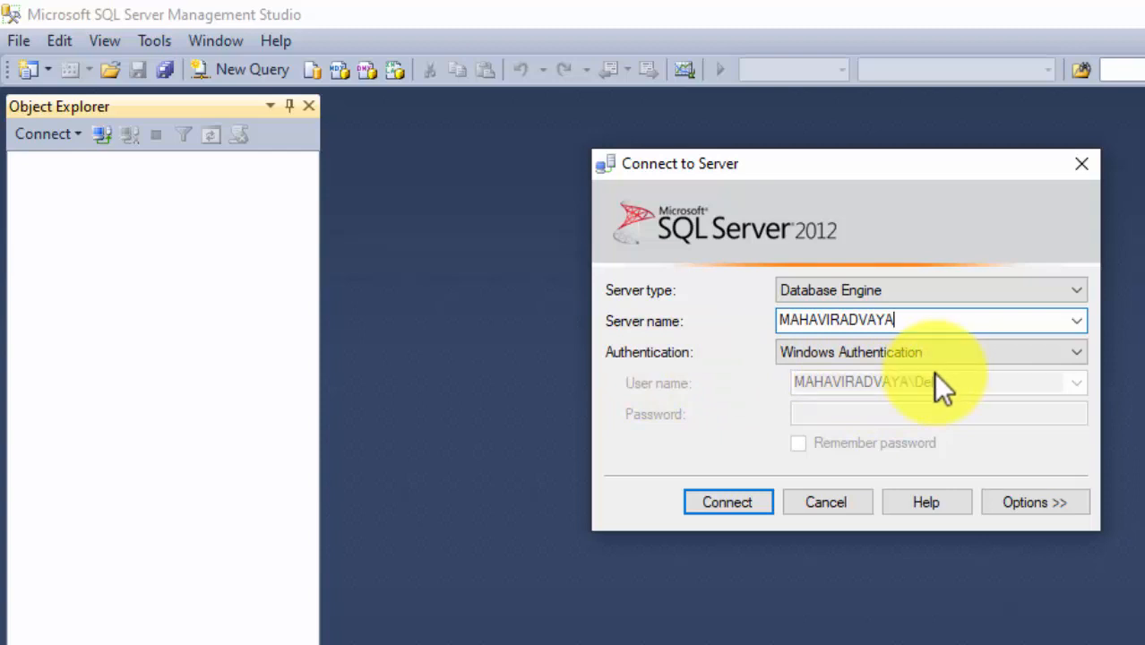
left_click(1079, 352)
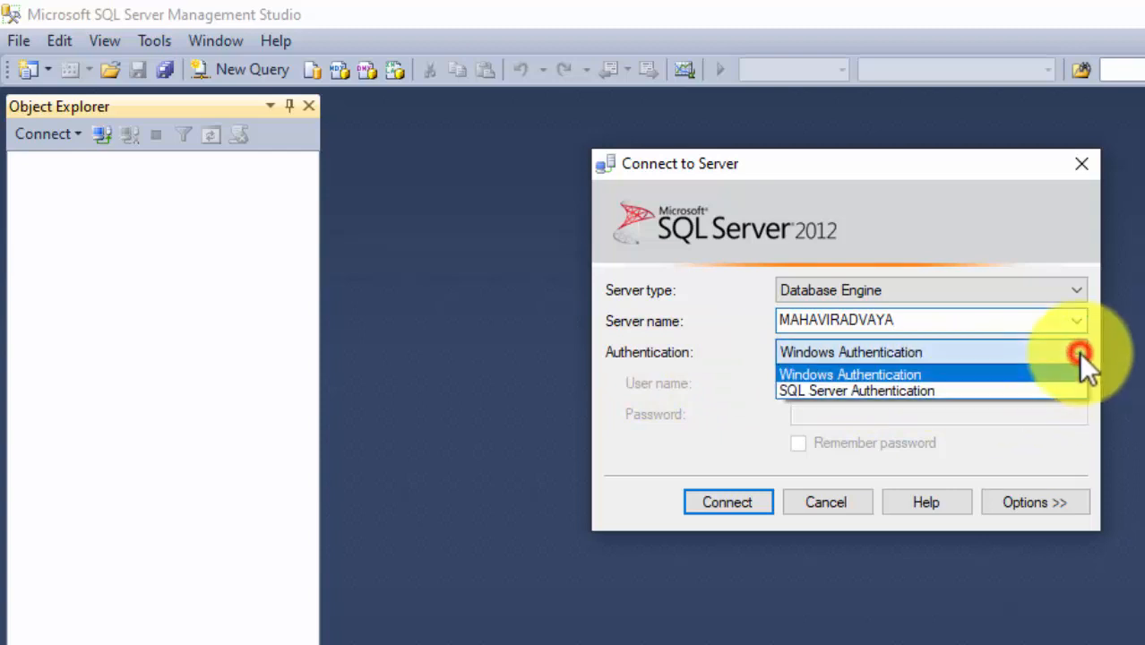
left_click(888, 389)
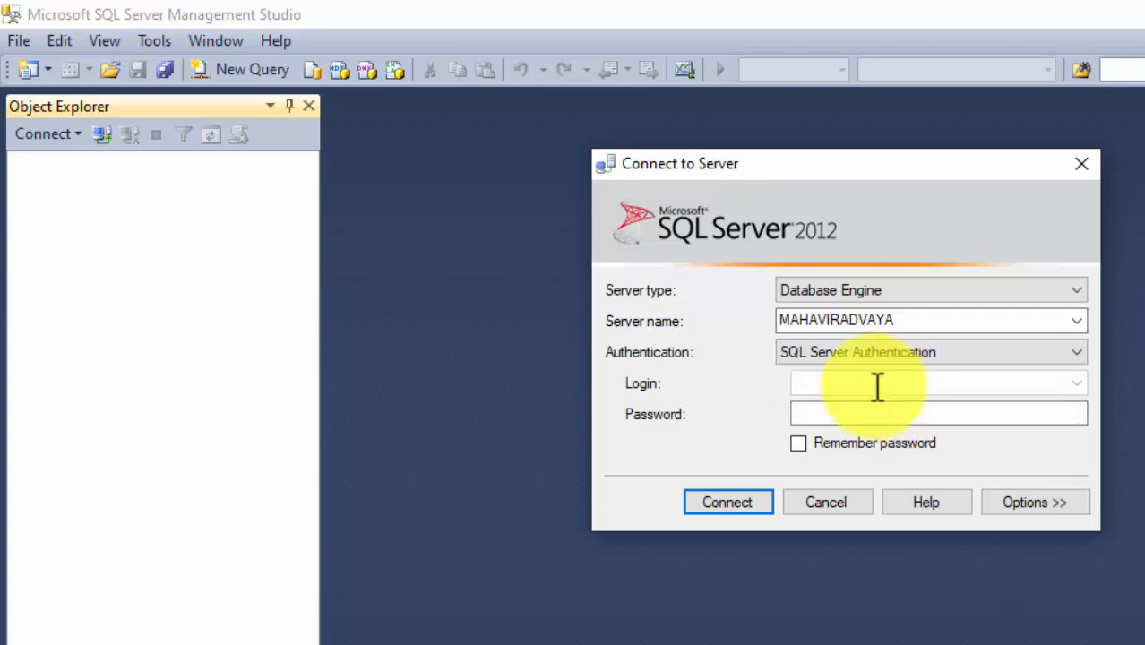
left_click(819, 383)
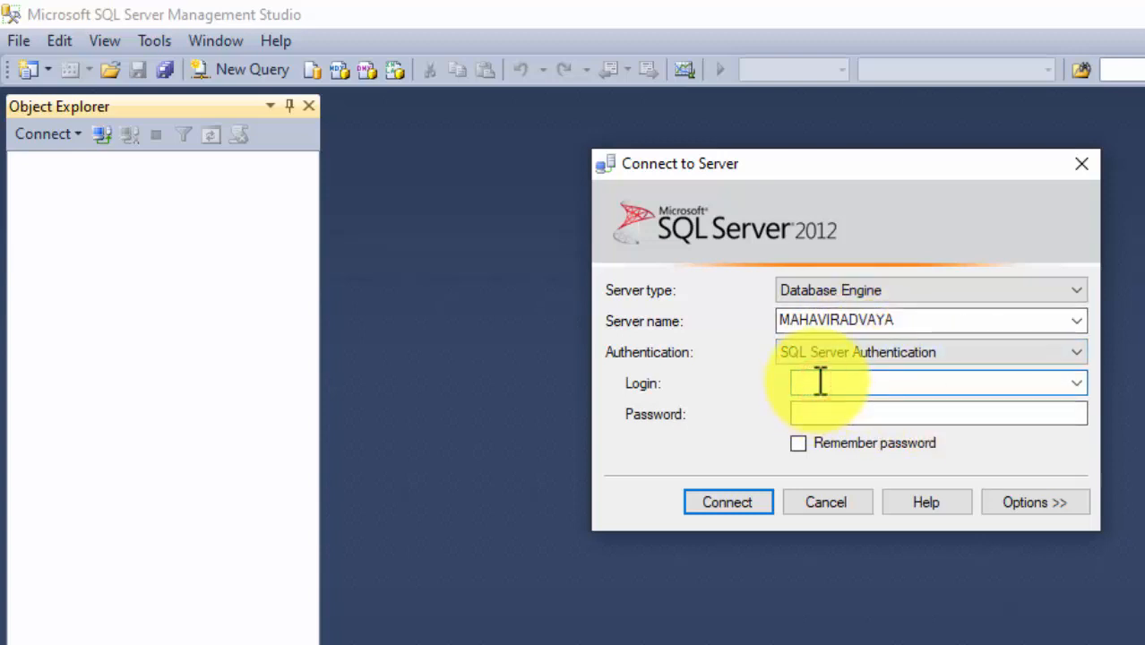
left_click(836, 414)
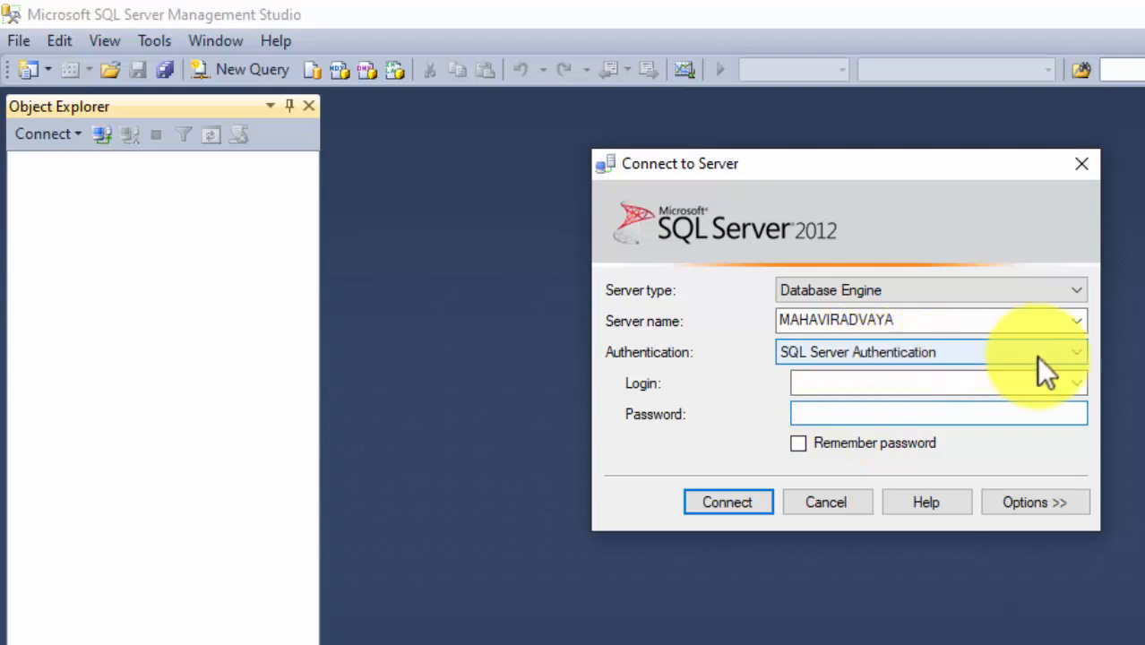
left_click(1078, 352)
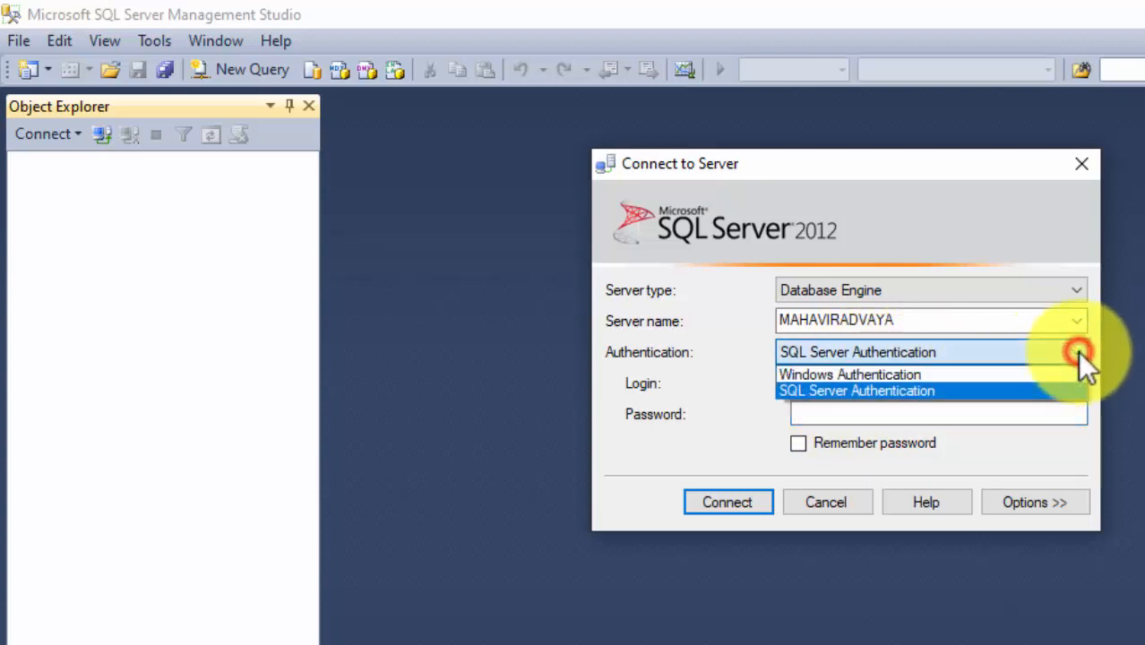
left_click(868, 375)
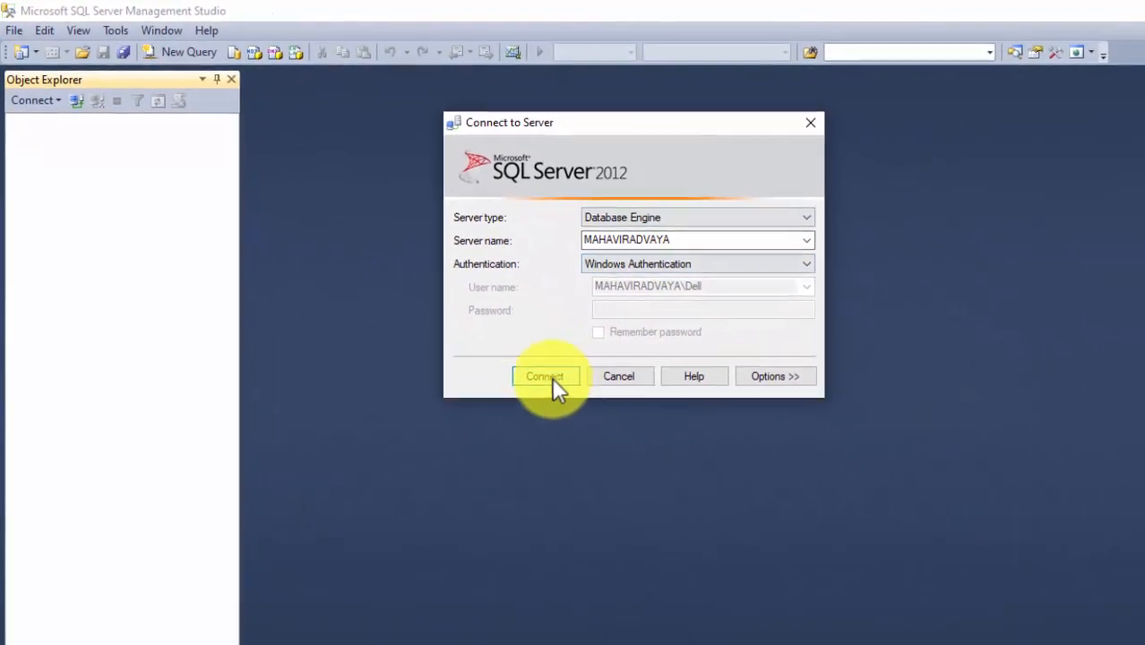
Connect to the local SQL Server instance and expand its Databases folder.
left_click(572, 395)
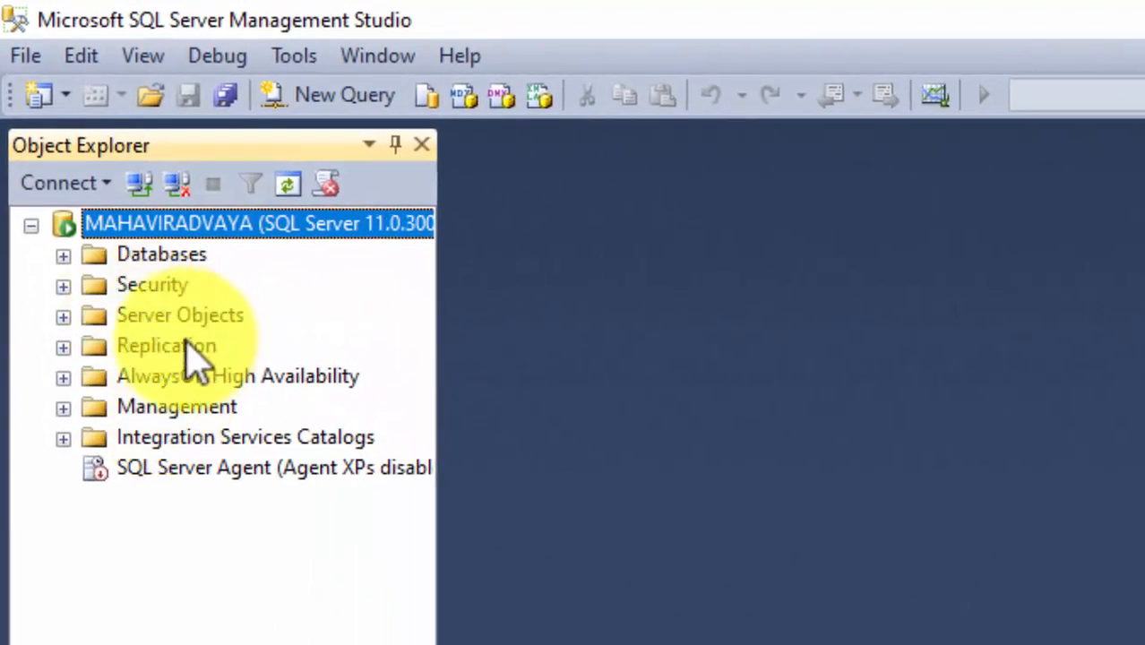
left_click(63, 256)
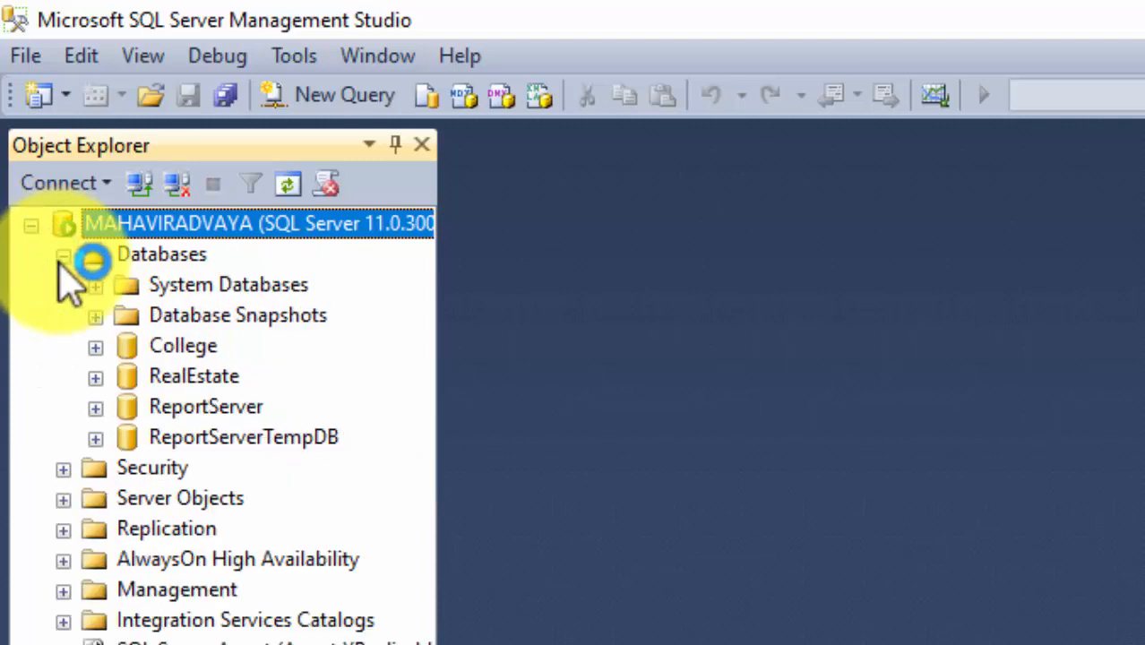
left_click(162, 256)
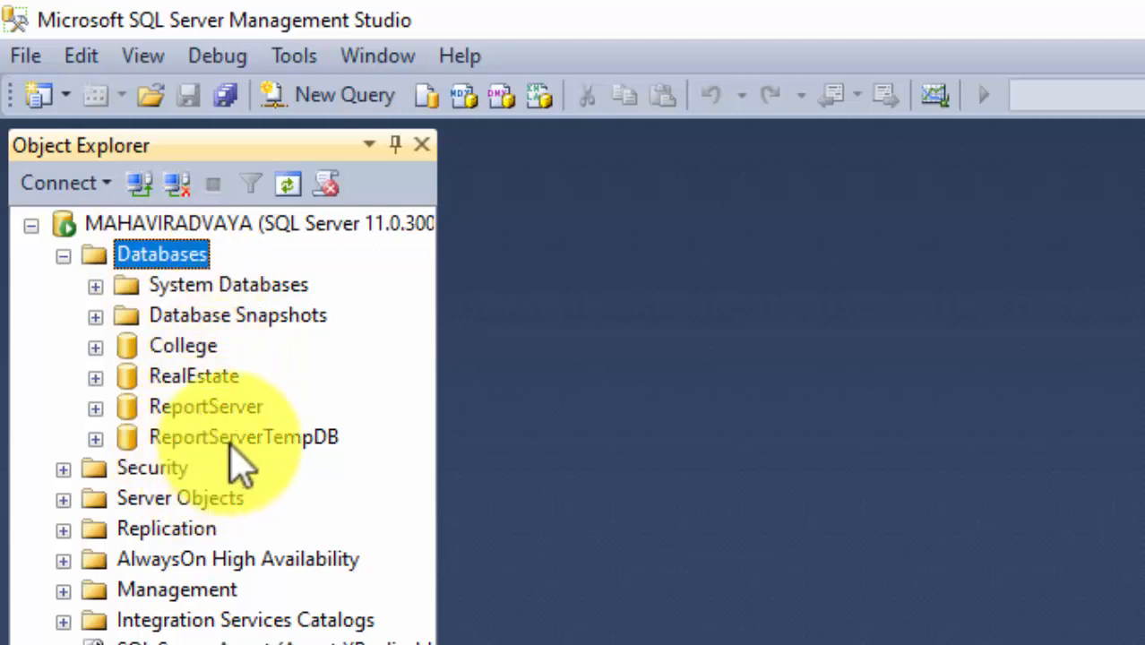
Browse ReportServer, ReportServerTempDB and the System Databases, then reselect the Databases folder.
left_click(210, 411)
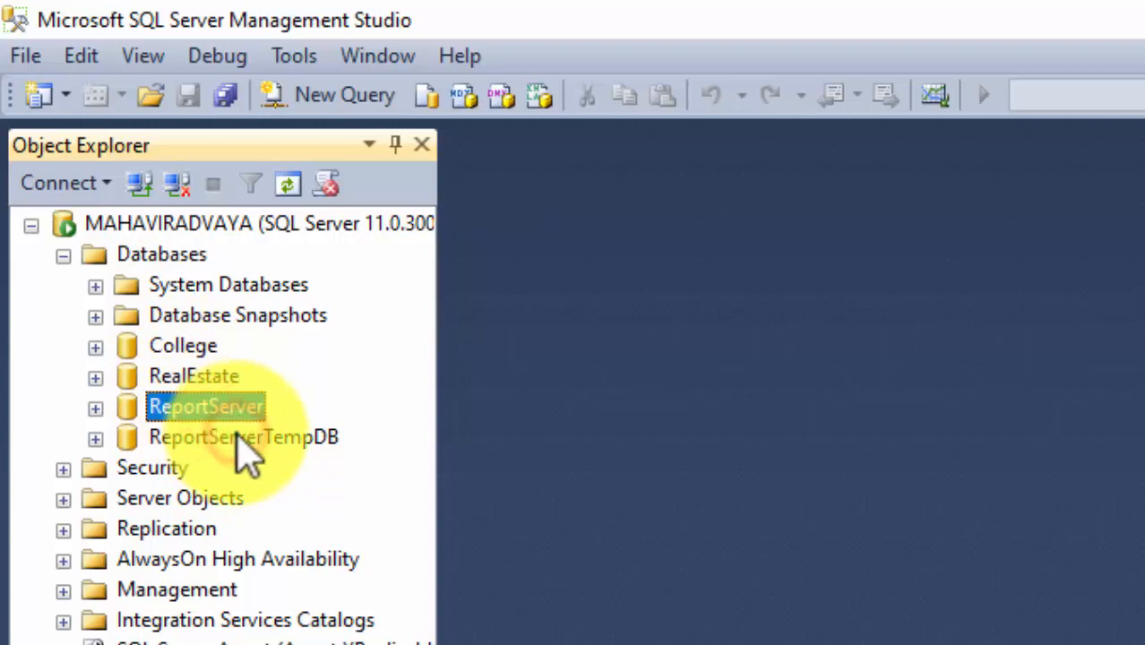
left_click(325, 439)
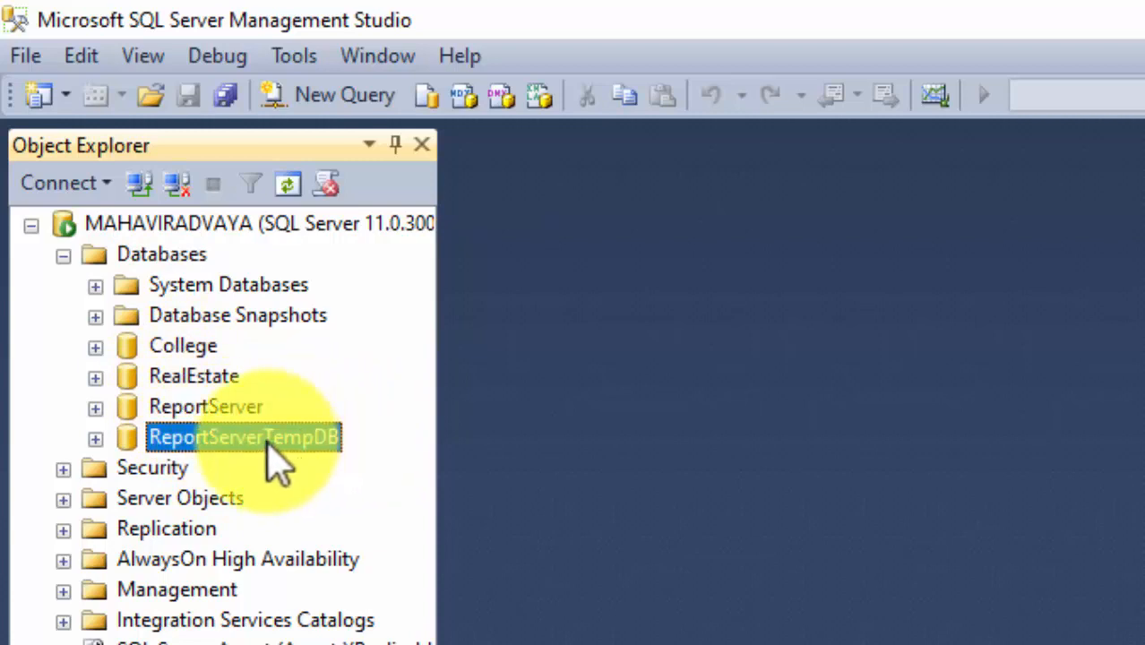
left_click(93, 287)
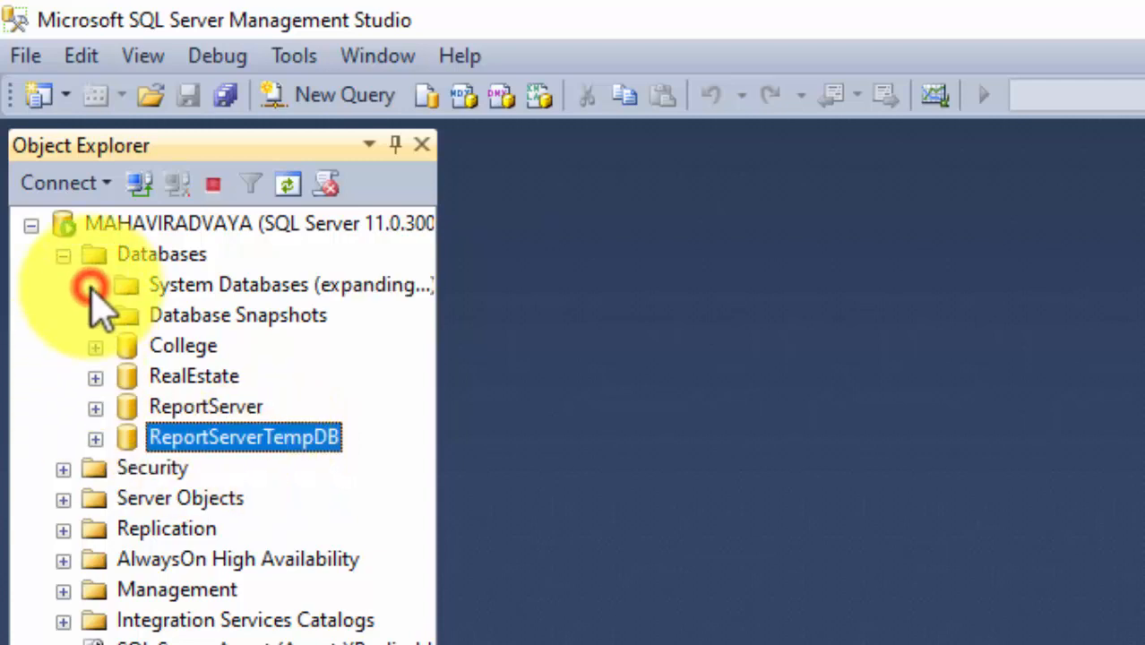
left_click(211, 346)
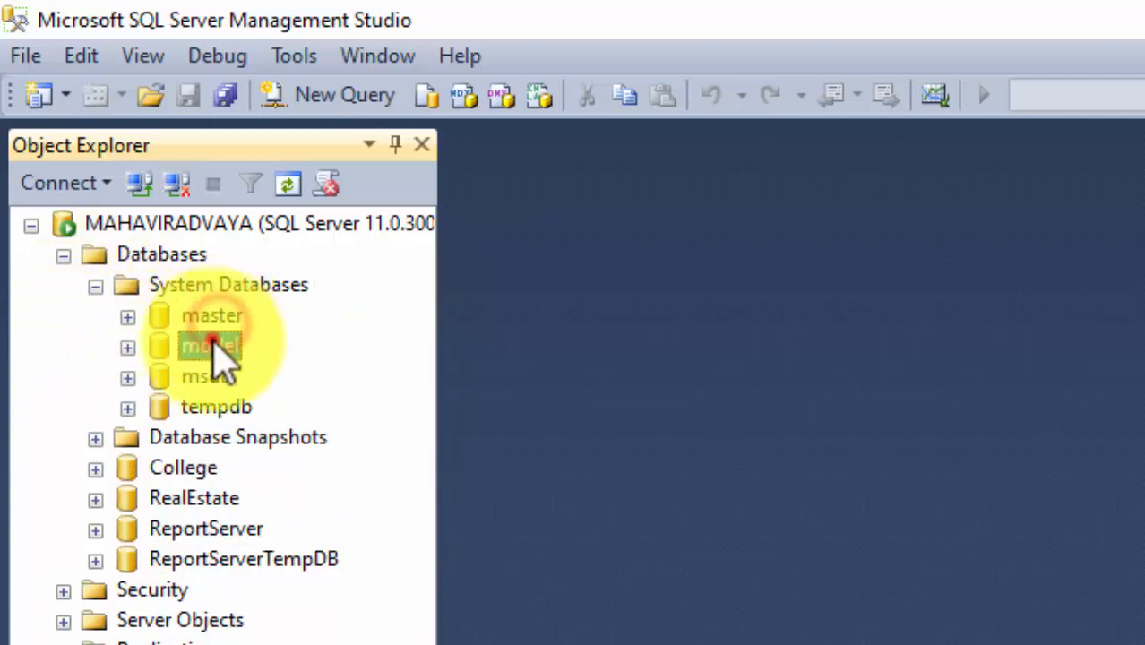
left_click(218, 407)
left_click(93, 285)
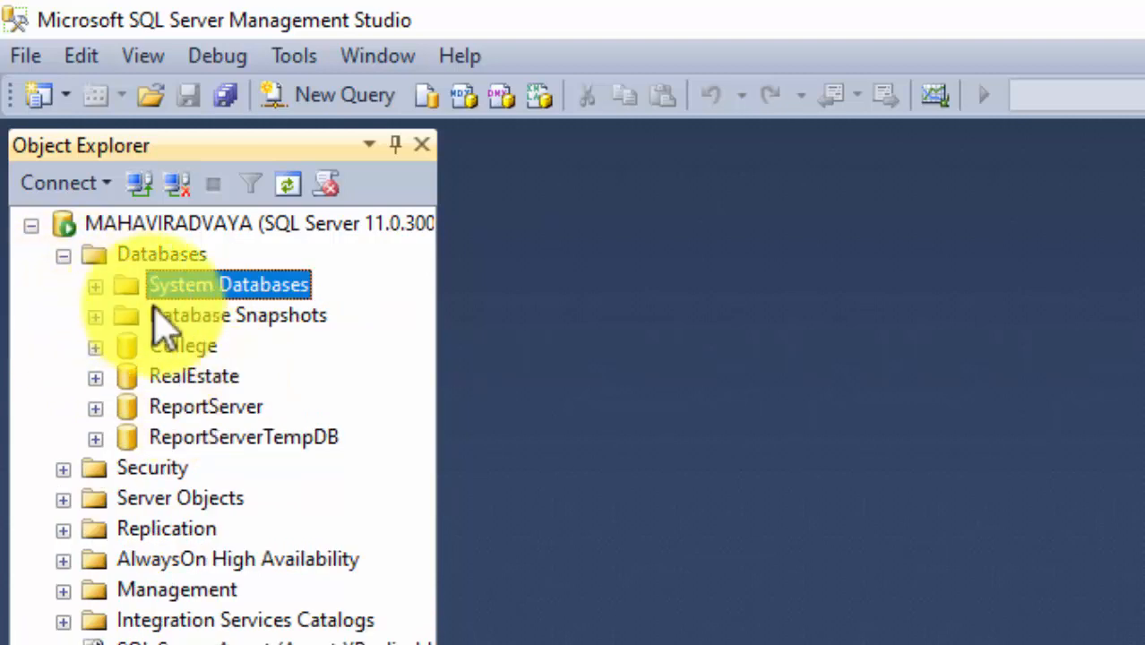
left_click(164, 257)
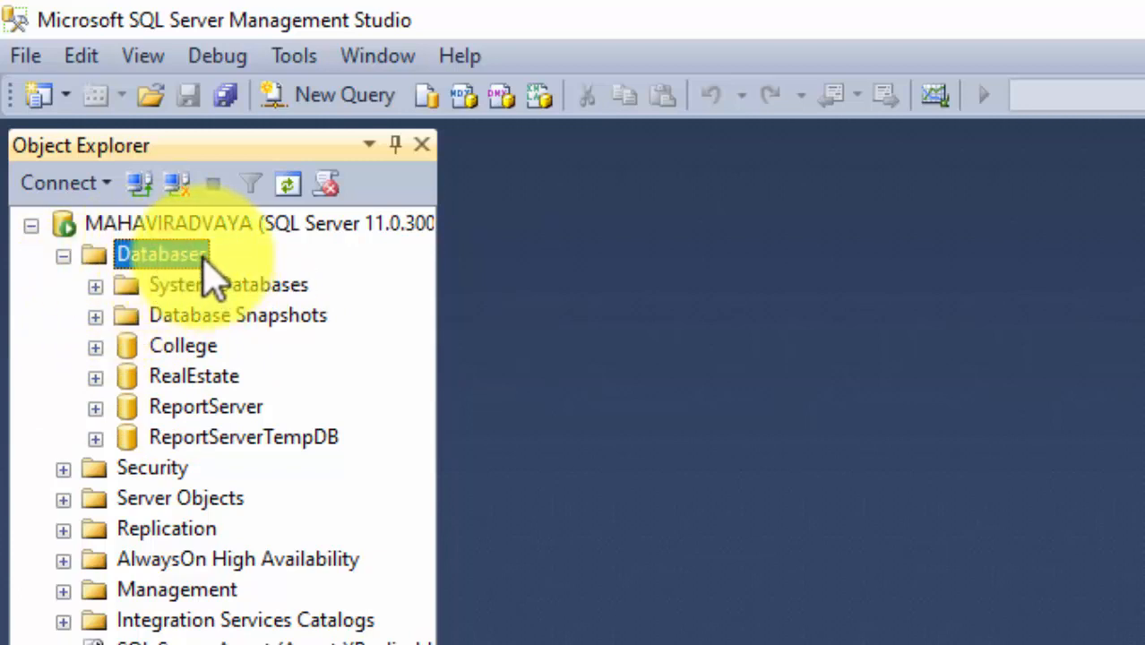
Create a new database named School with default 4 MB data and 1 MB log files.
right_click(202, 259)
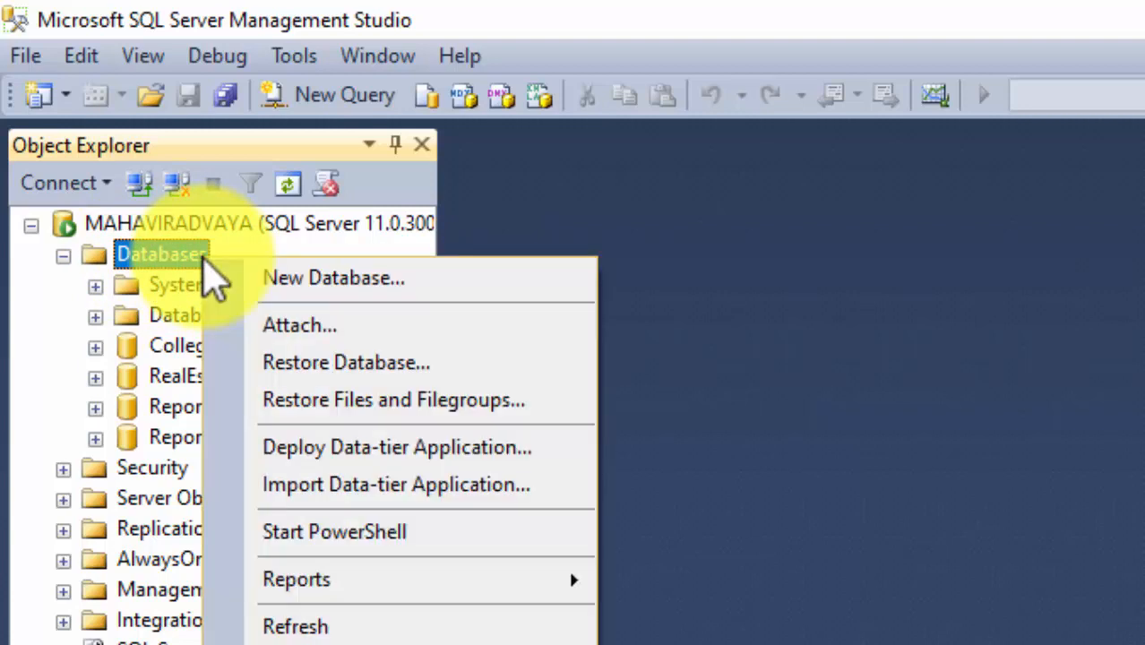
left_click(339, 276)
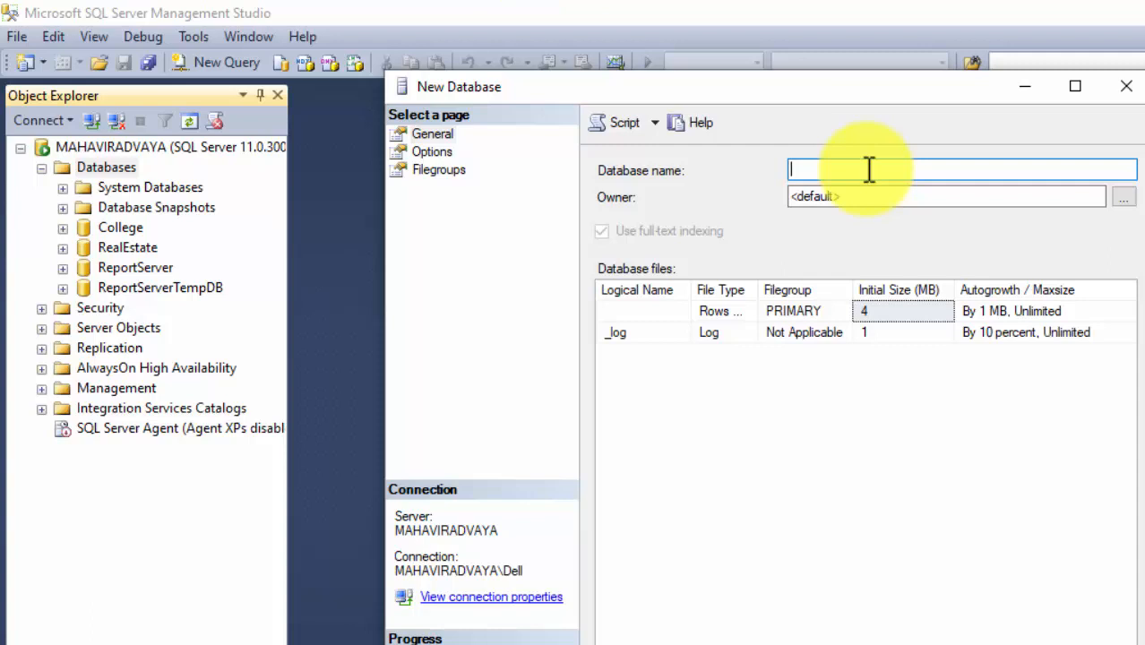
type("Schooll")
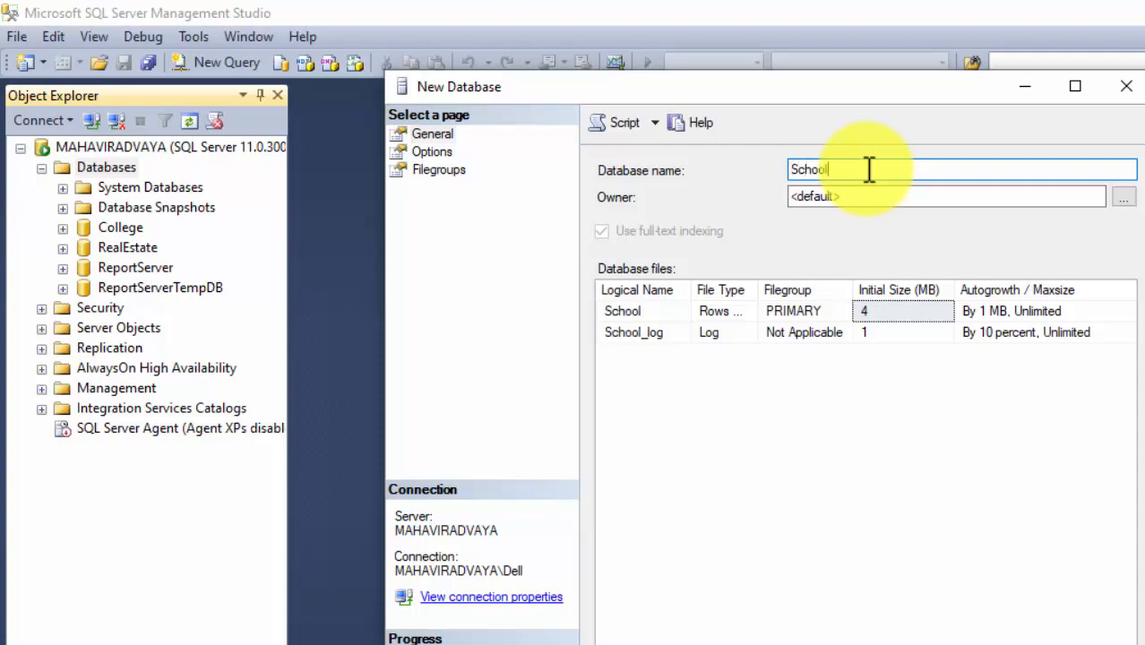
left_click(818, 170)
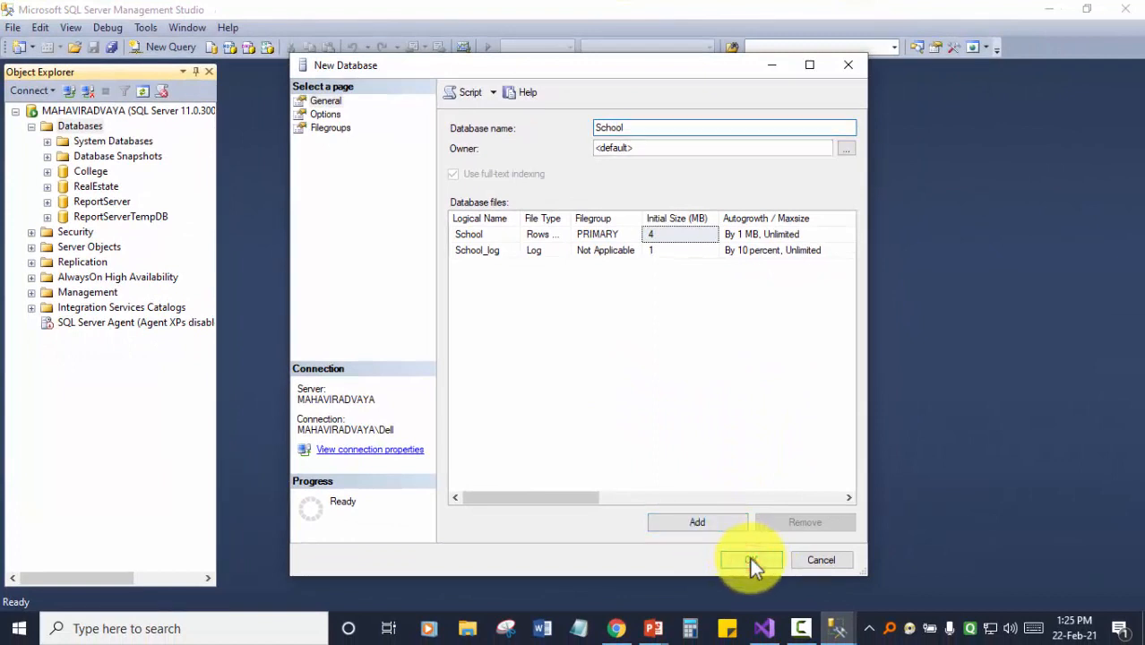
left_click(750, 557)
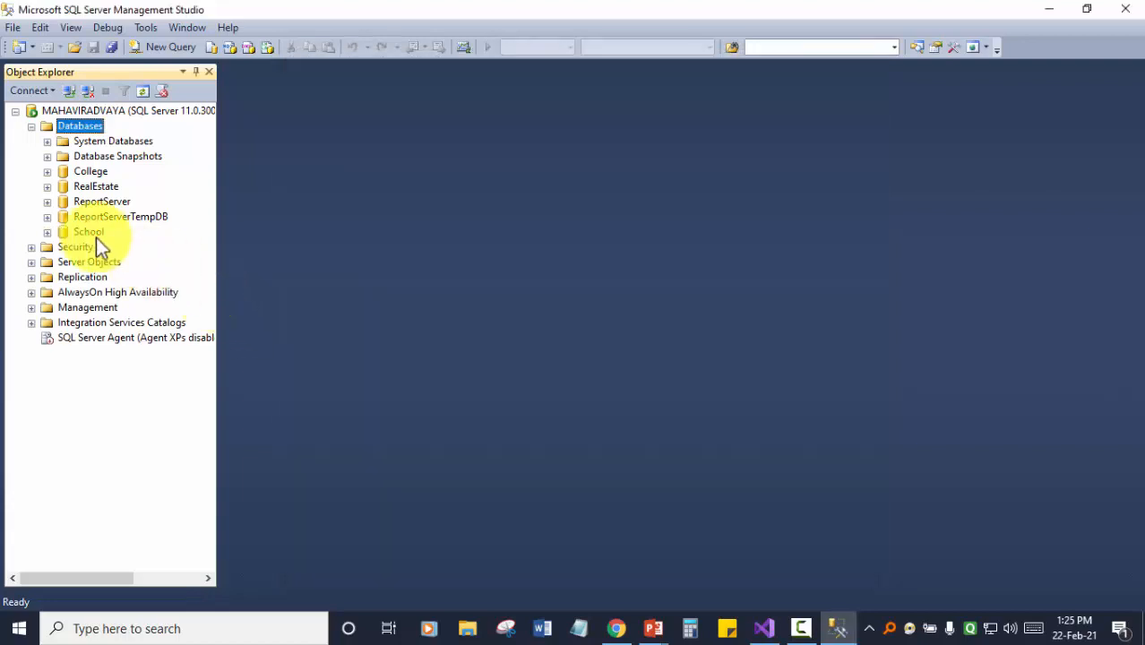
left_click(90, 233)
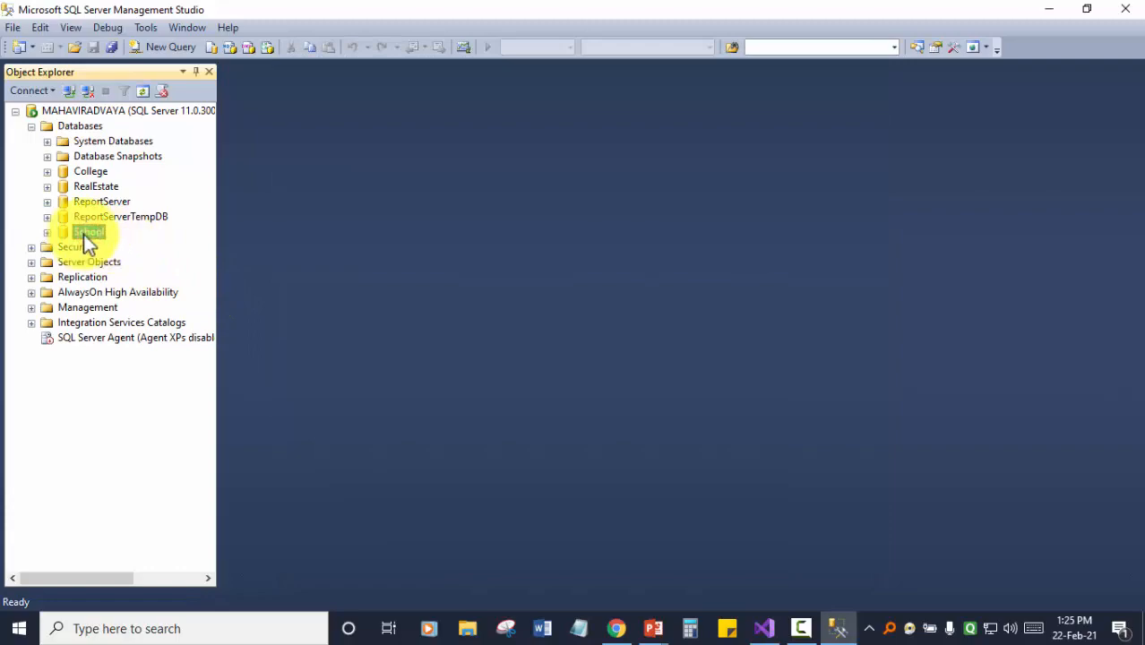
Expand School and browse its Synonyms, Programmability, Security and Tables folders.
left_click(48, 233)
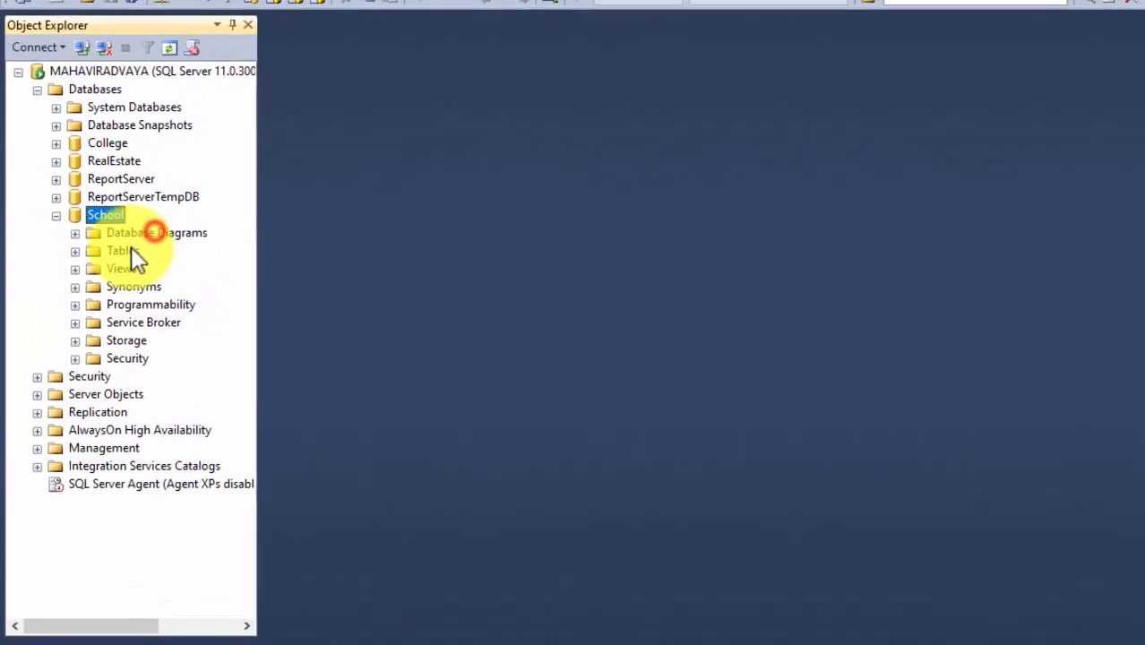
left_click(134, 285)
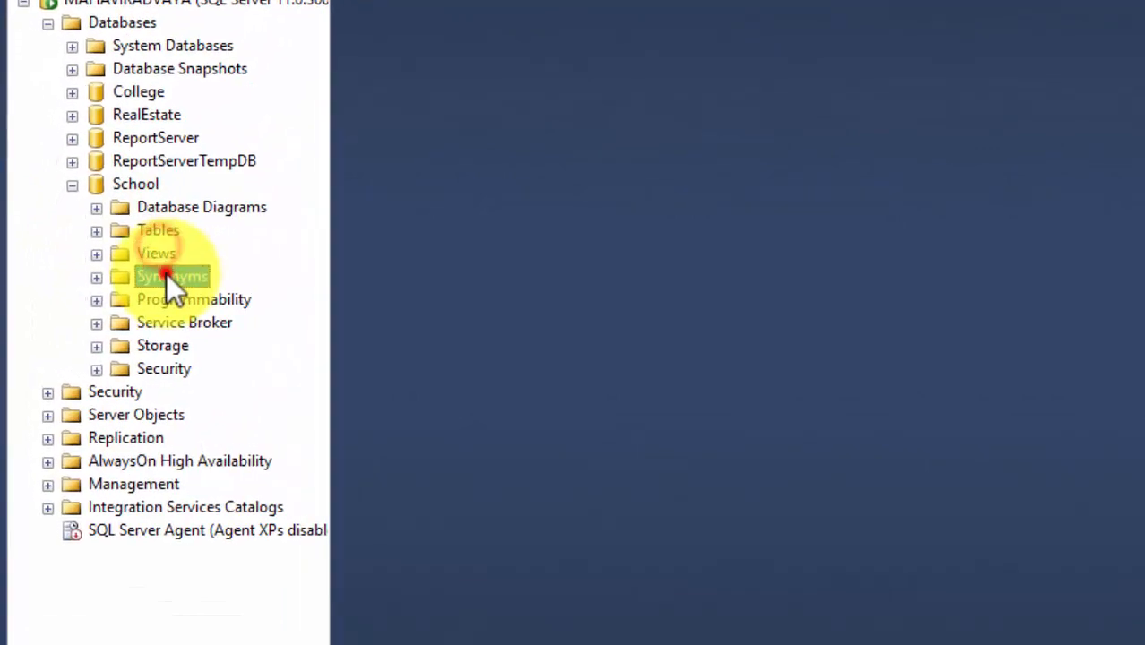
left_click(166, 299)
left_click(161, 323)
left_click(159, 368)
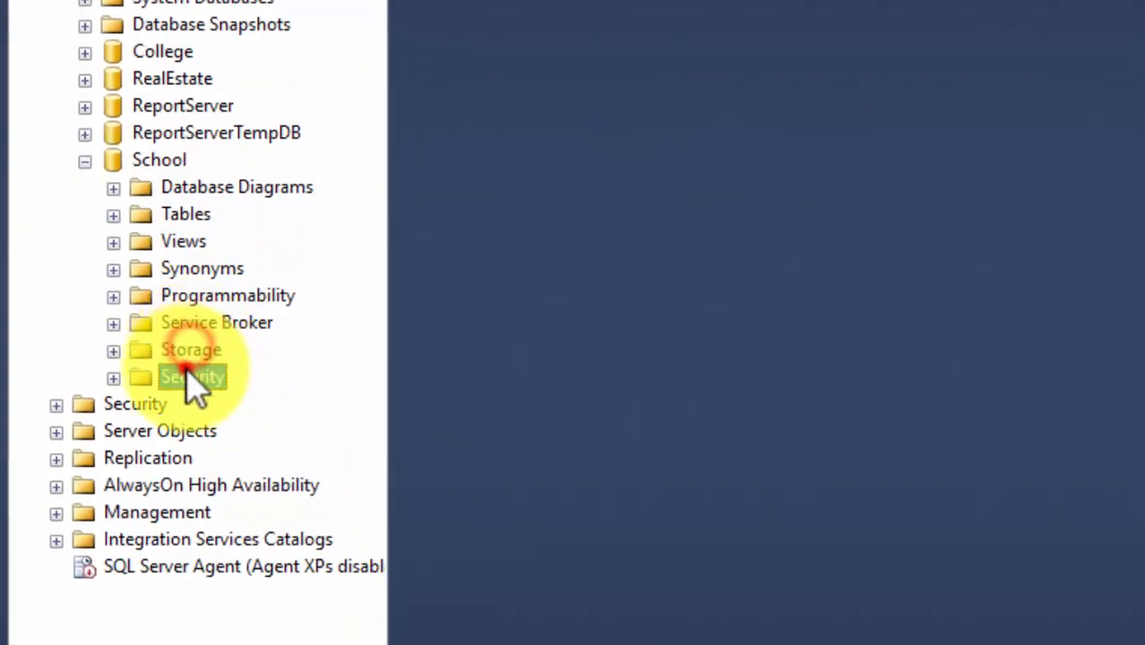
left_click(179, 217)
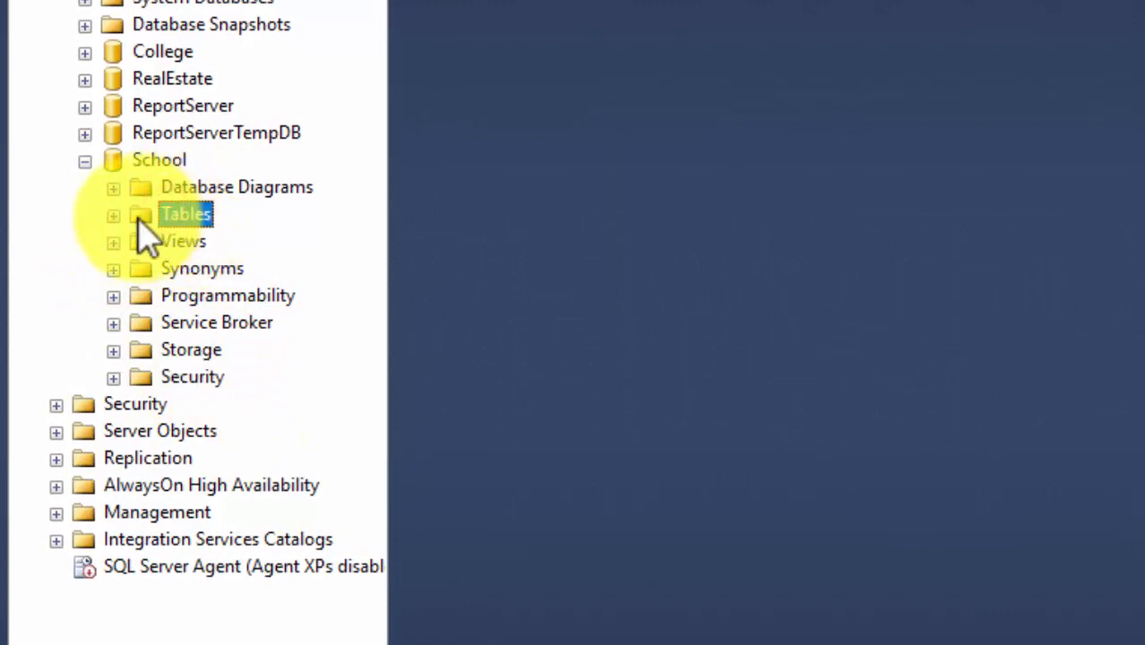
left_click(159, 163)
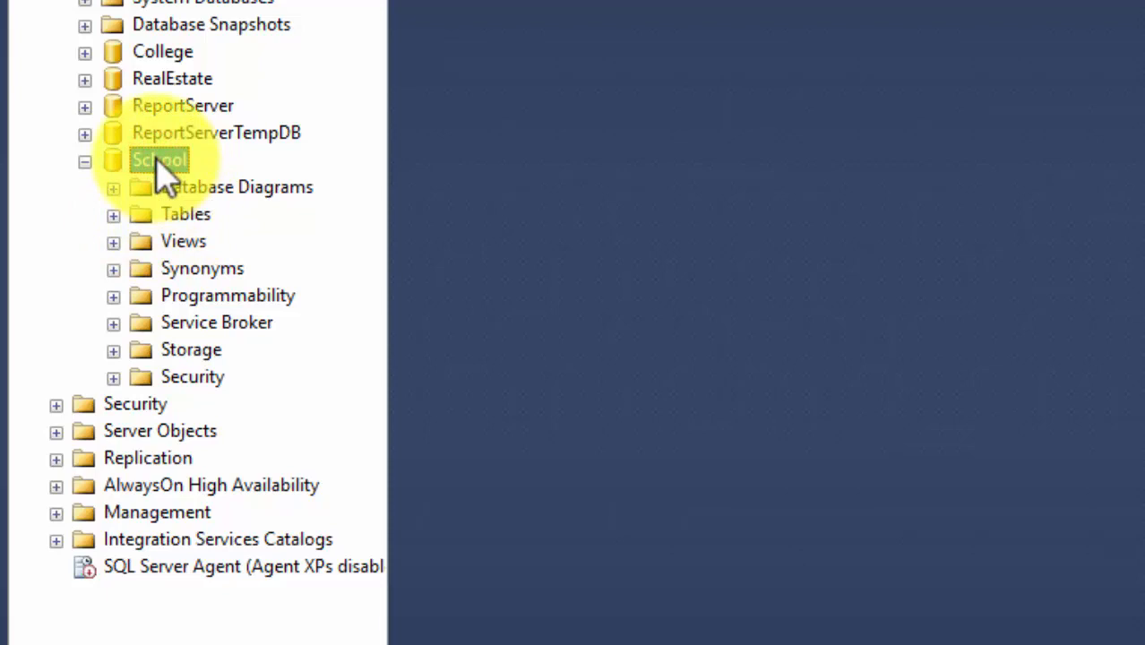
left_click(178, 216)
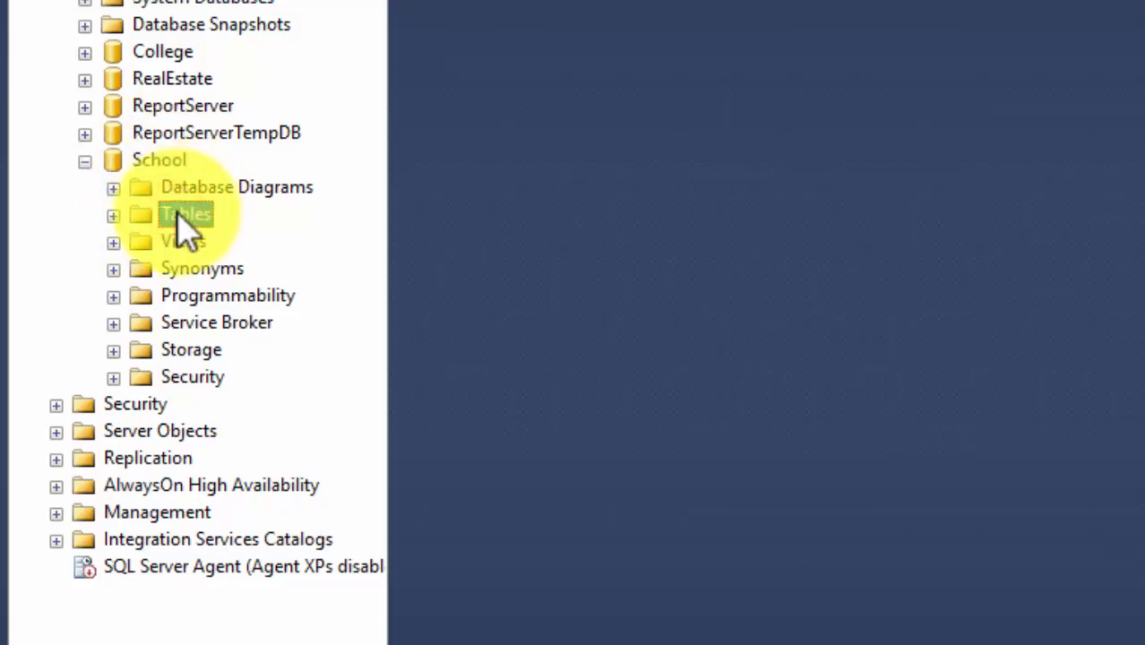
Start a new School table with a non-null StudID column of type numeric(4,0).
right_click(184, 229)
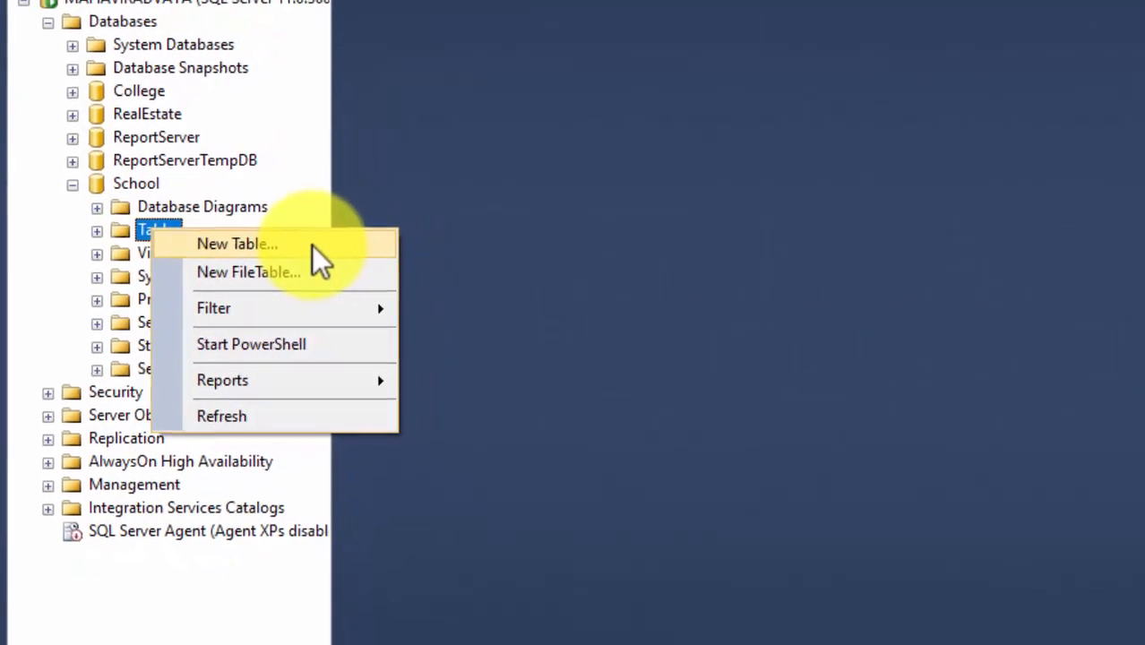
left_click(282, 244)
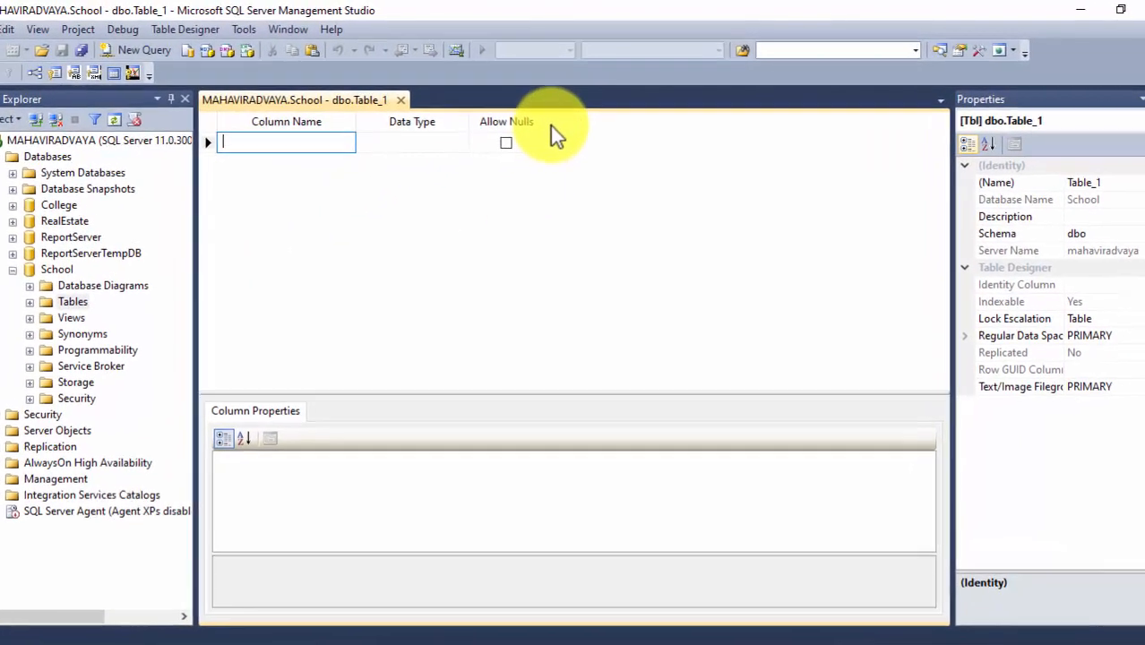
left_click(281, 143)
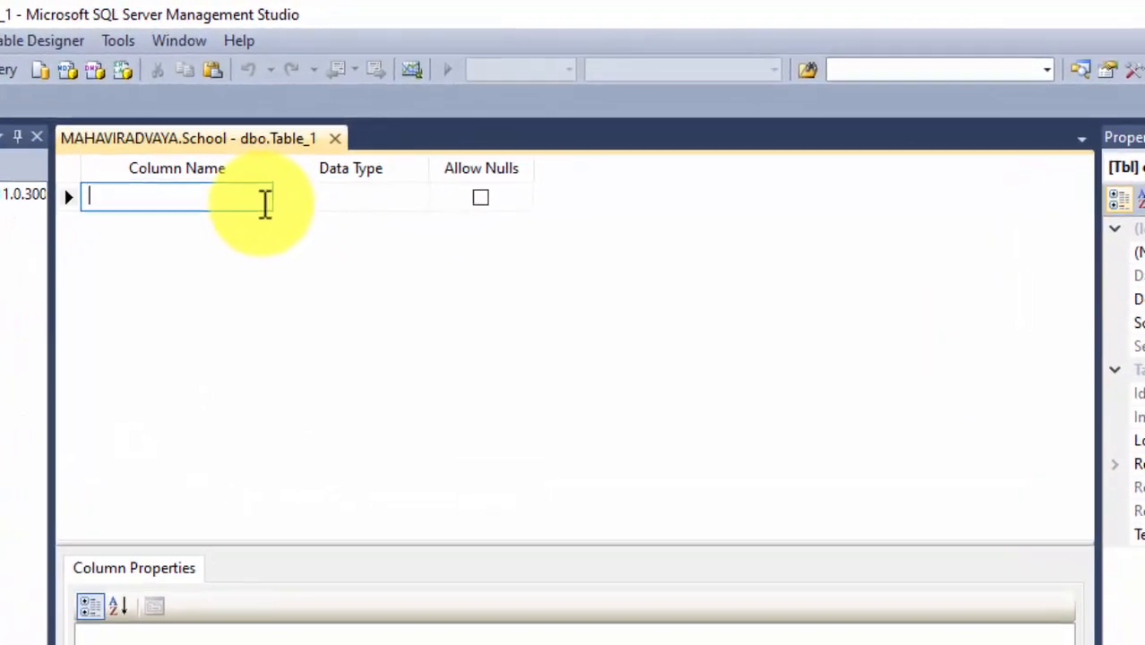
type("Studi")
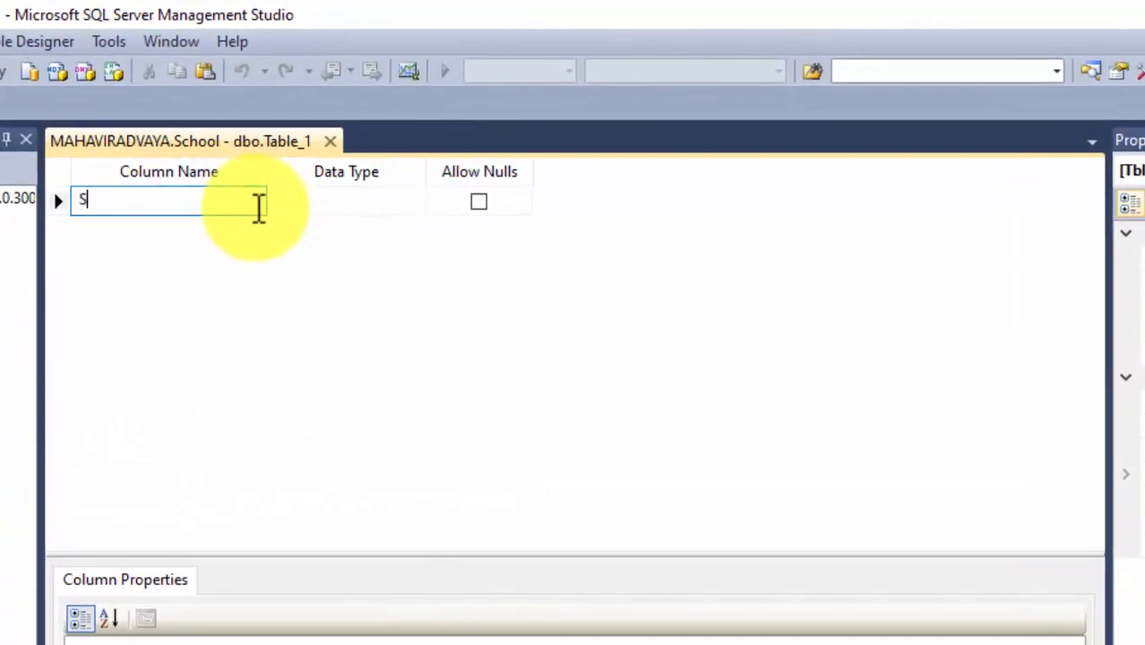
key("BackSpace")
type("ID")
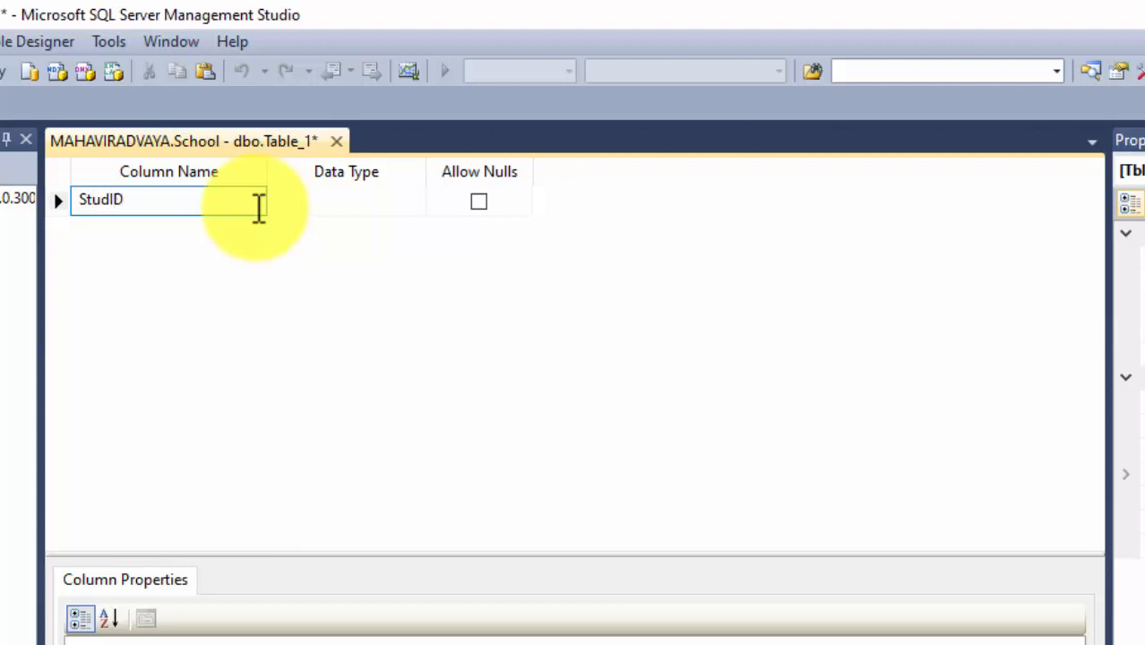
key("Tab")
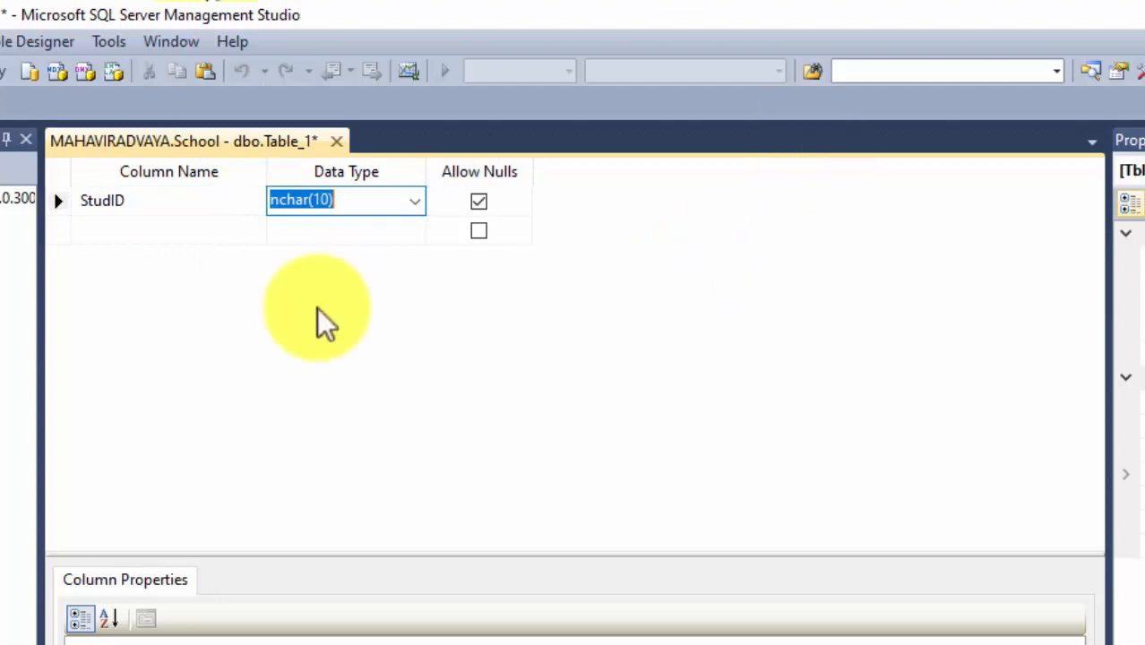
left_click(412, 199)
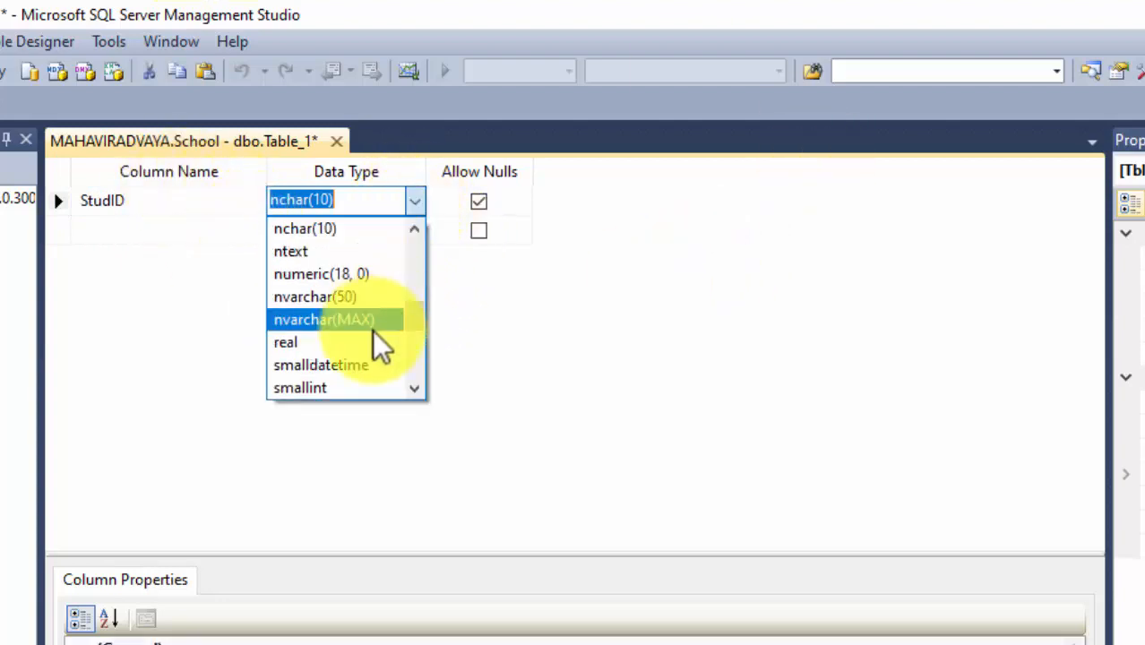
scroll(380, 351, "up", 5)
scroll(380, 351, "down", 7)
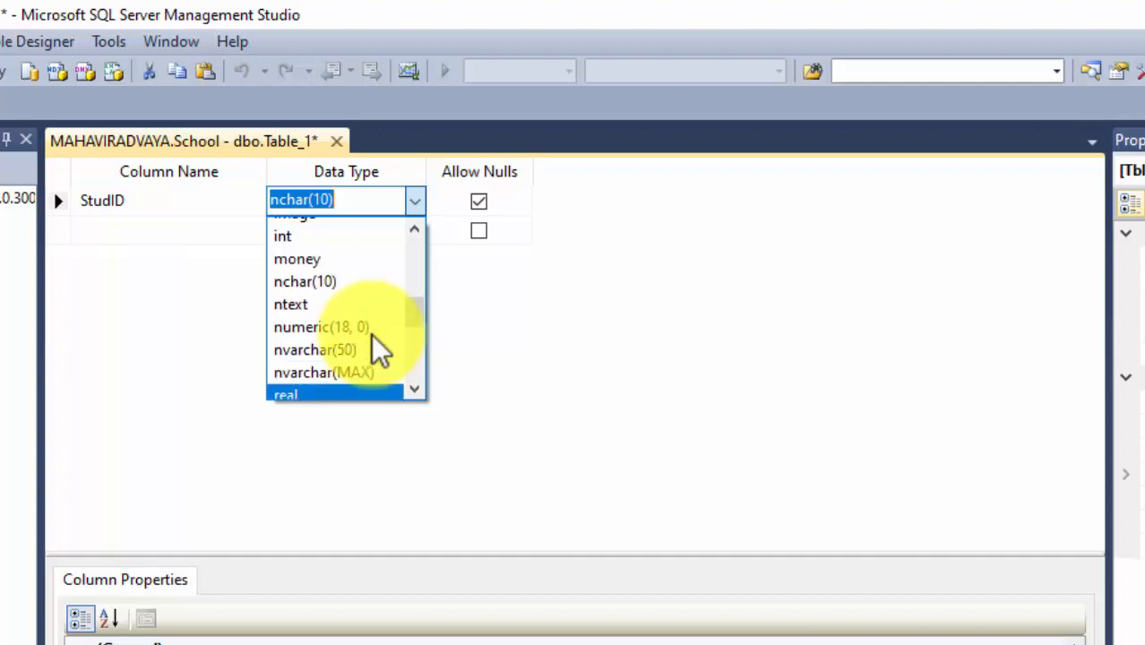
scroll(379, 346, "up", 2)
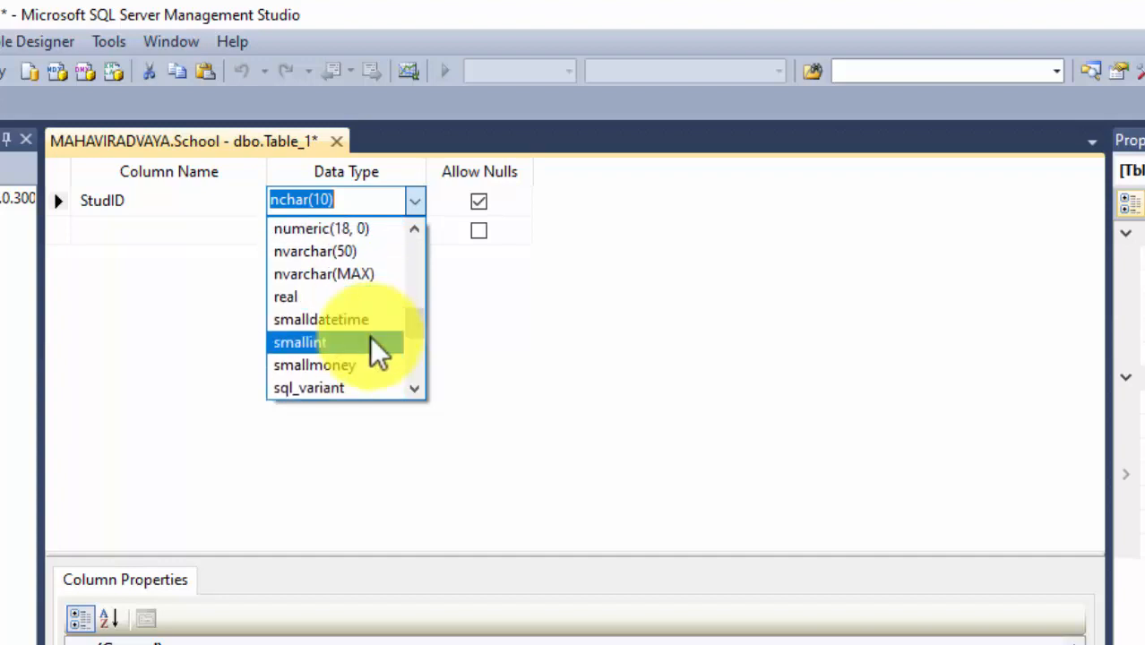
left_click(341, 228)
left_click(348, 205)
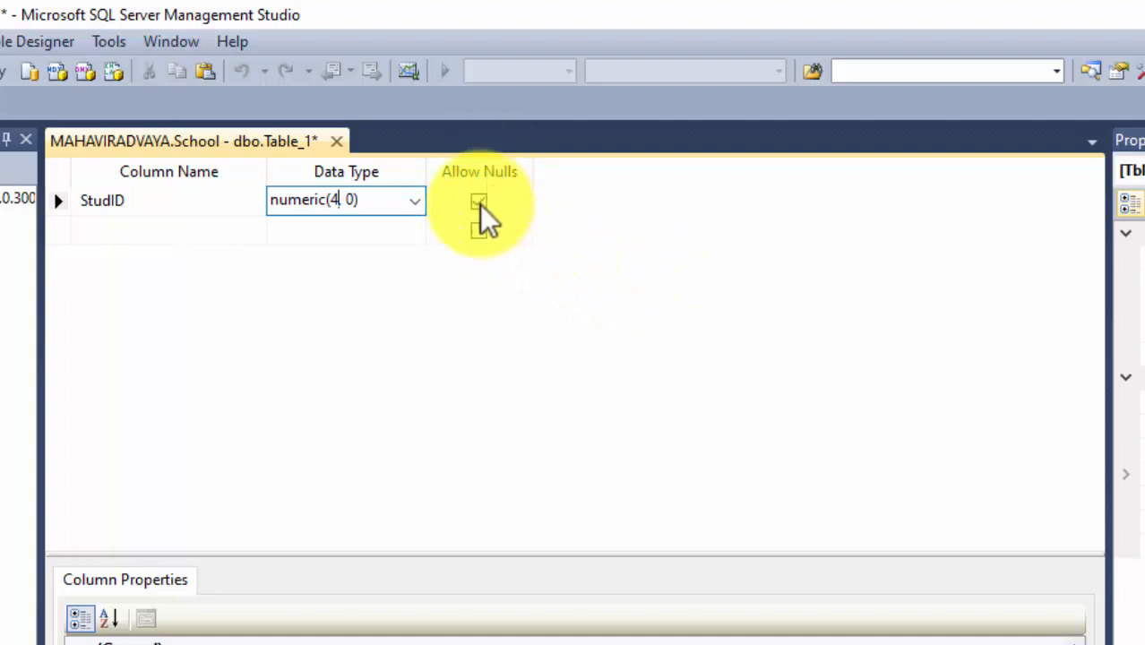
left_click(479, 205)
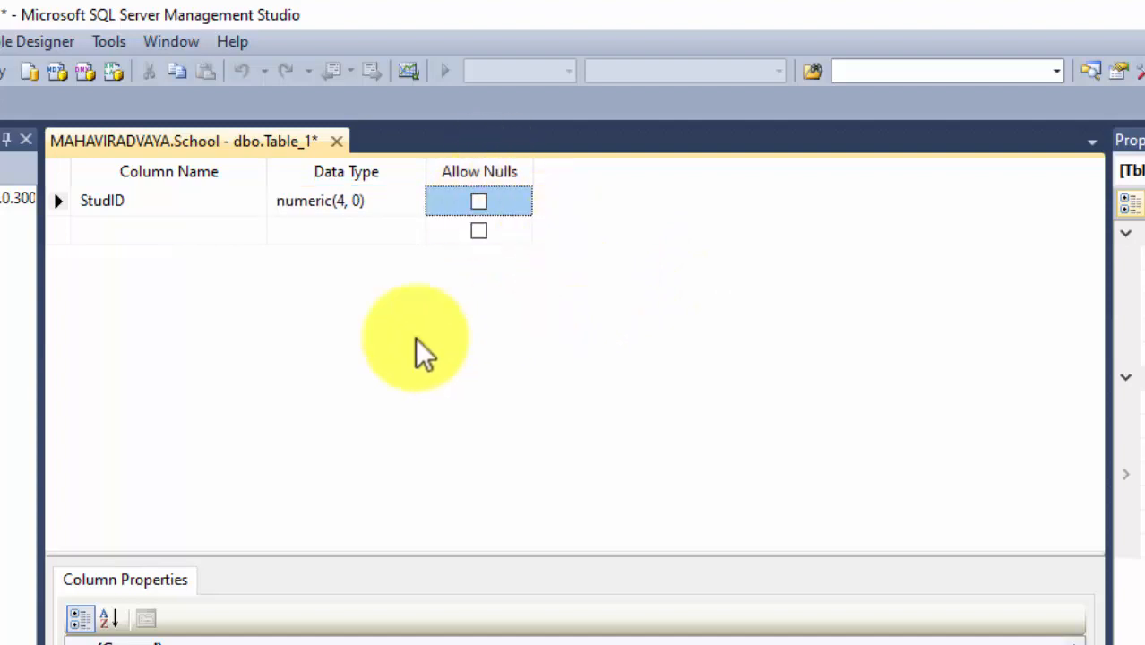
left_click(478, 203)
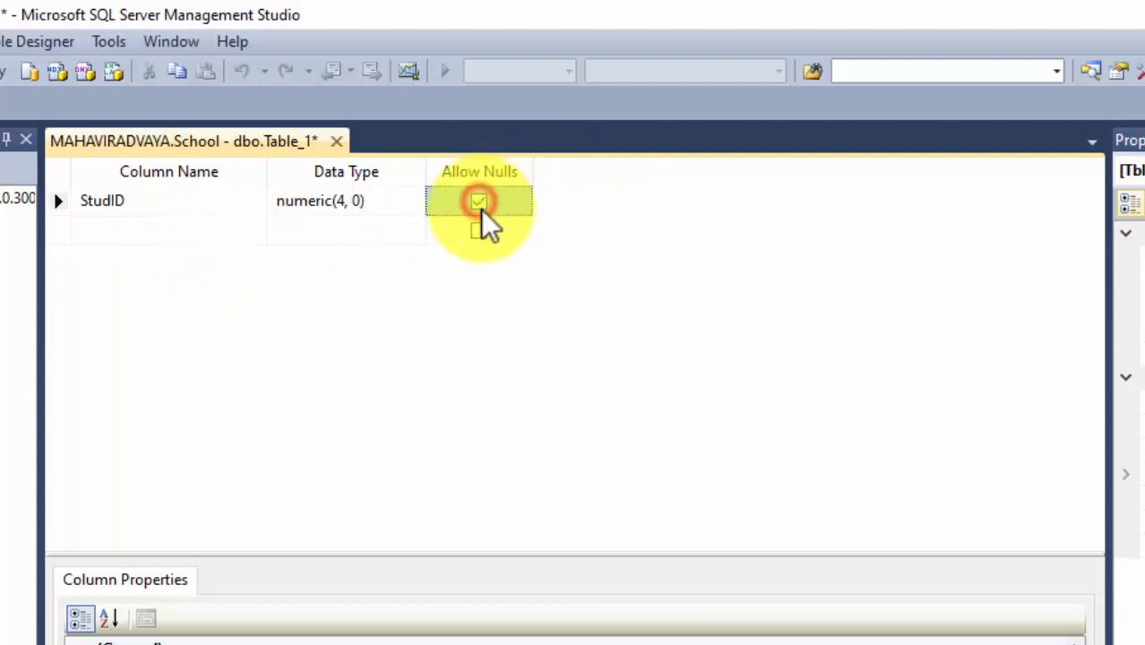
left_click(479, 204)
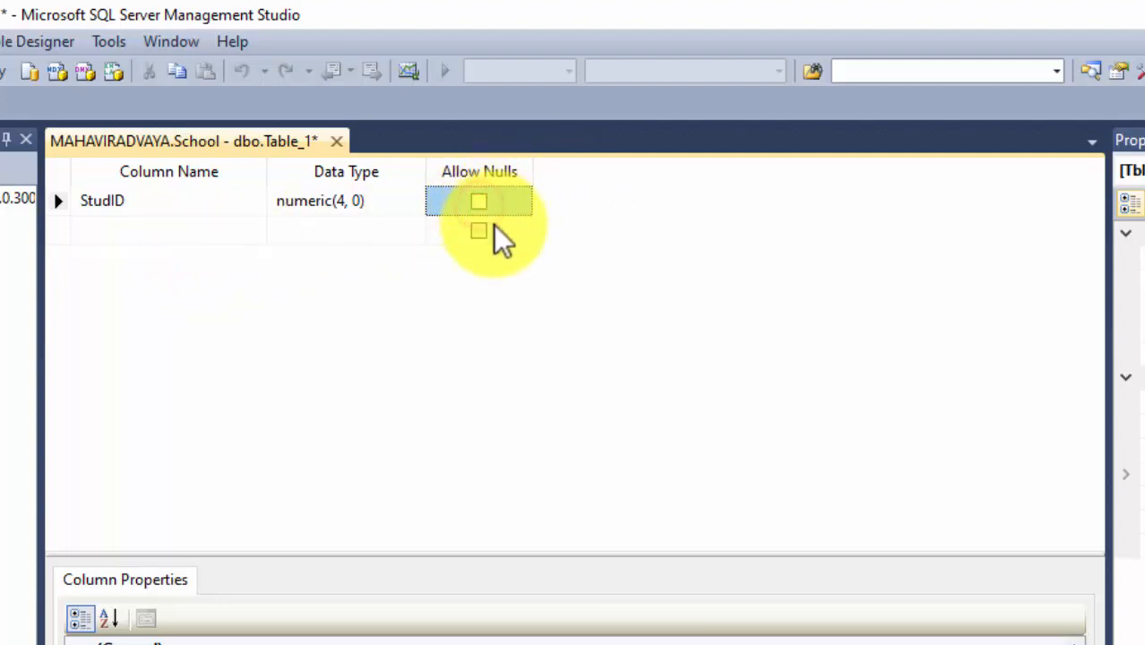
Add a non-null StudName column of type varchar(50).
left_click(201, 229)
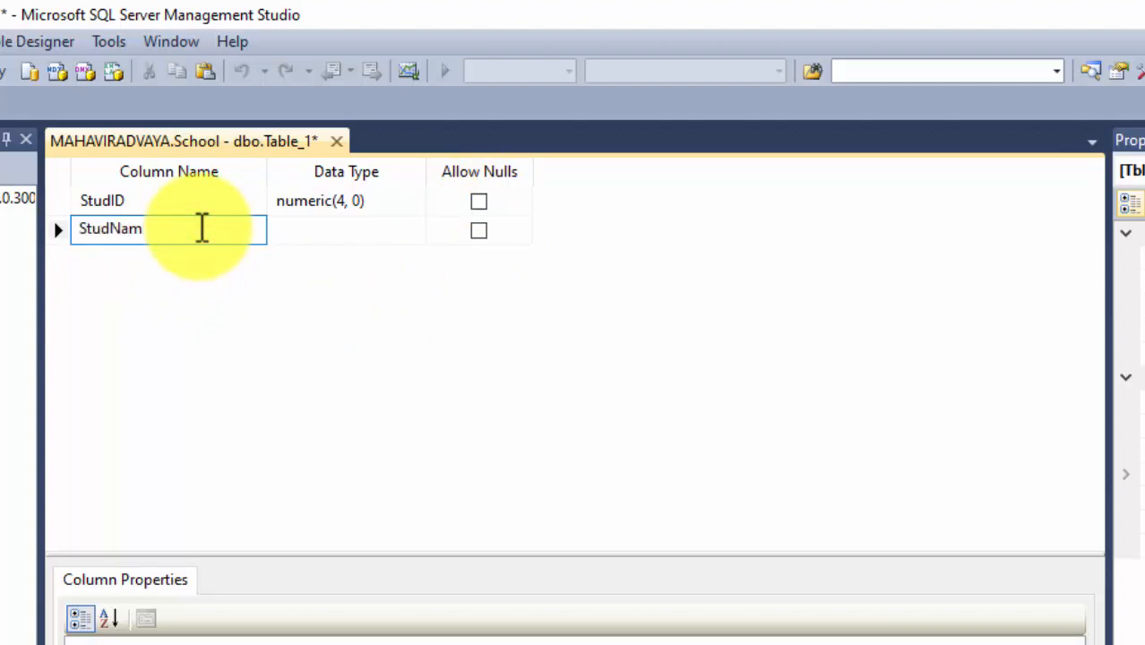
key("Tab")
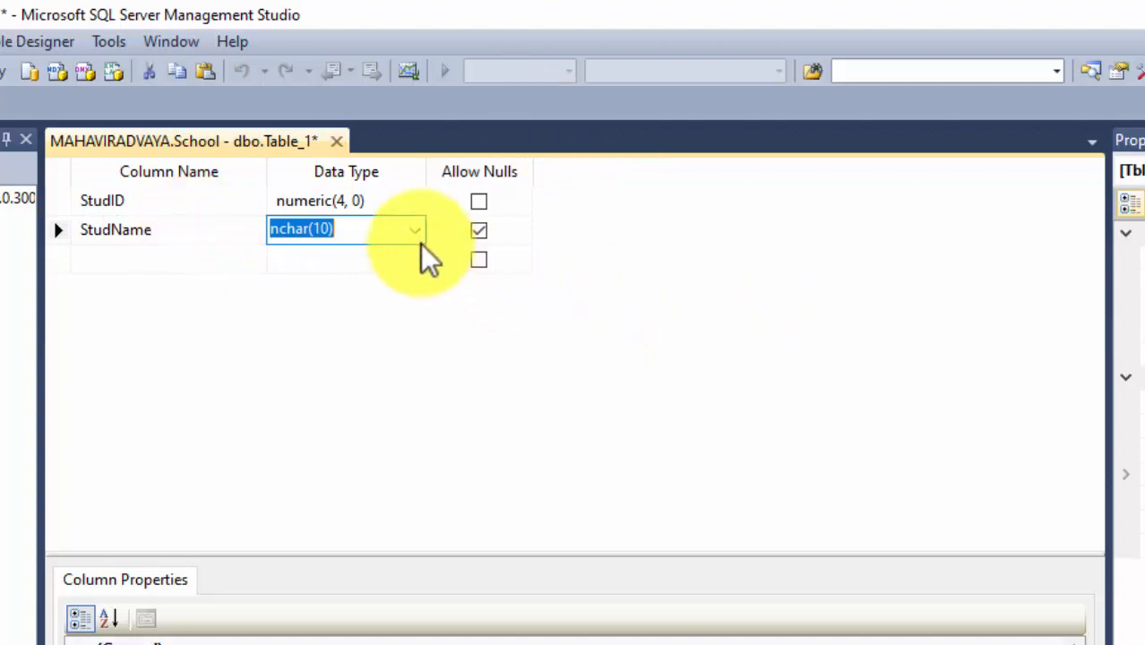
left_click(415, 231)
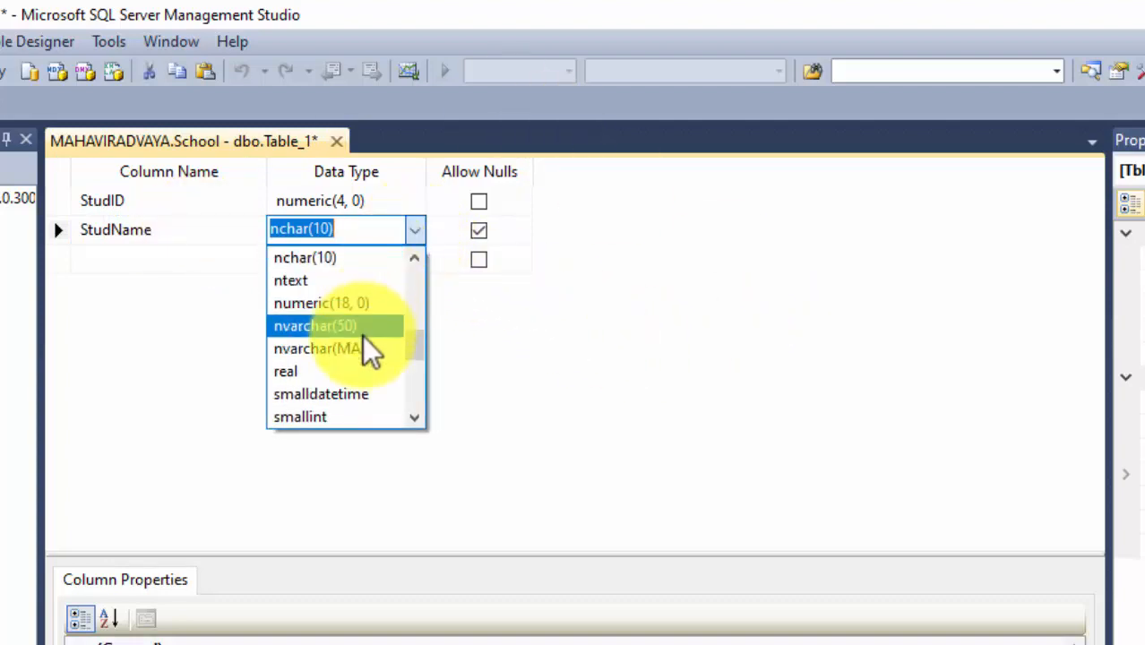
scroll(372, 349, "down", 2)
scroll(372, 354, "down", 3)
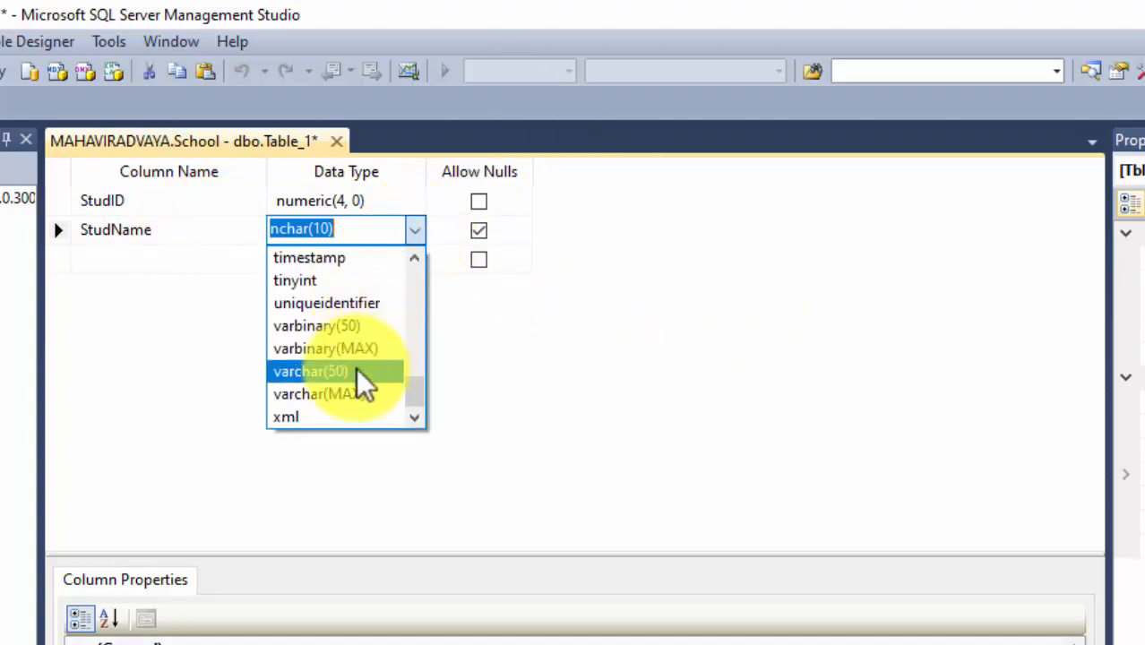
left_click(313, 377)
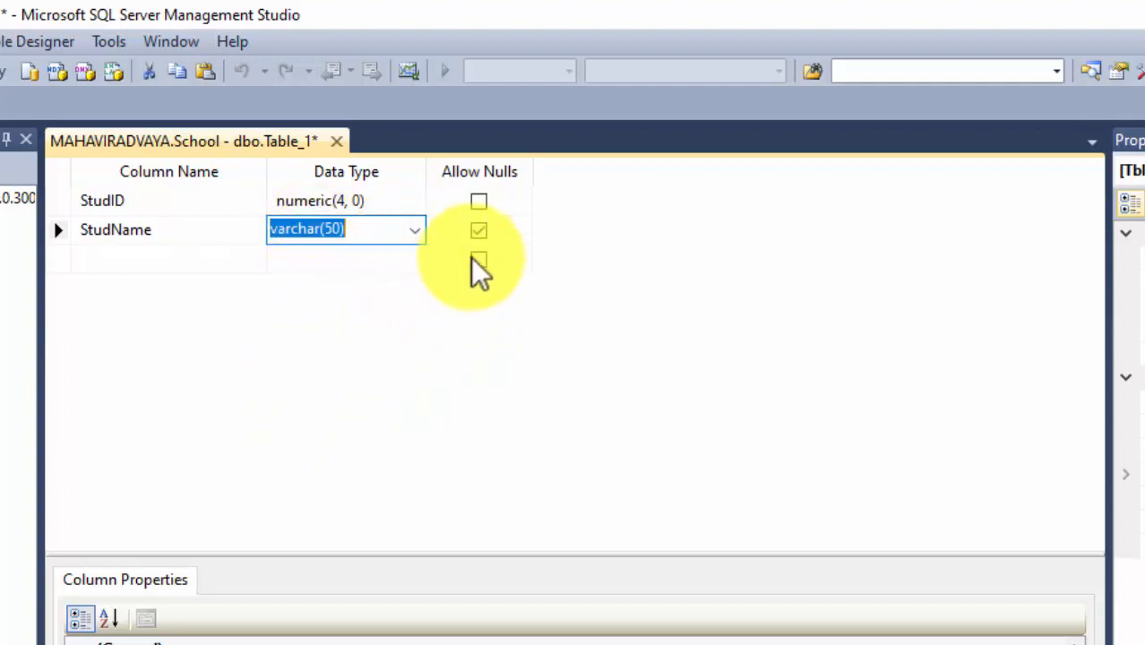
left_click(478, 232)
Add a non-null Address column of type varchar(50).
left_click(212, 265)
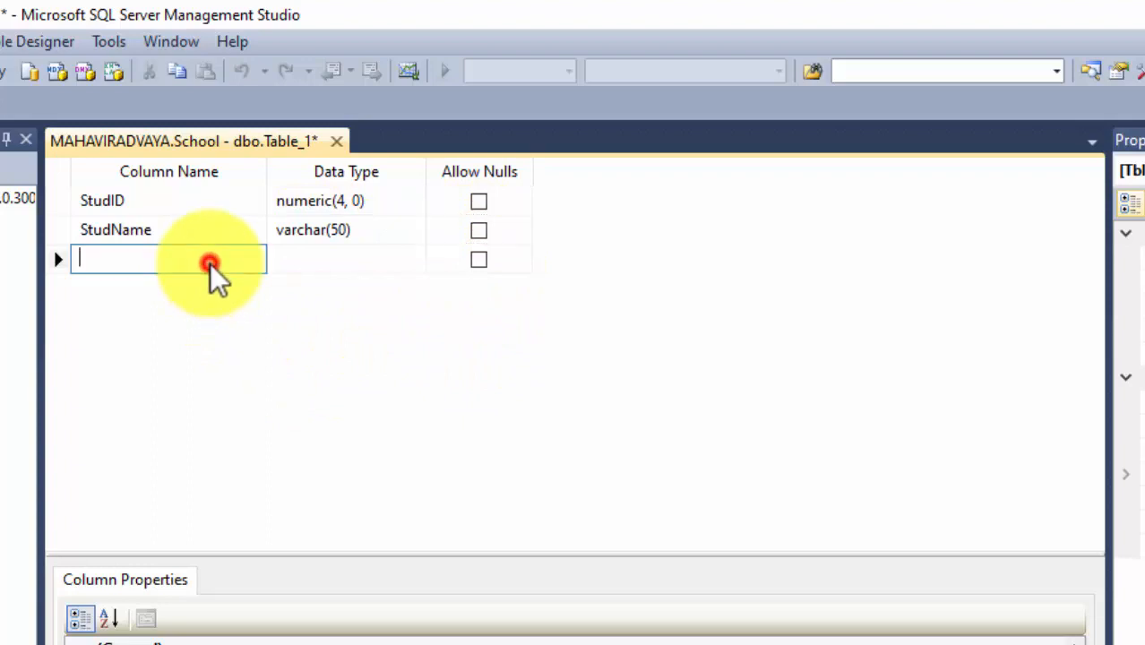
type("Address")
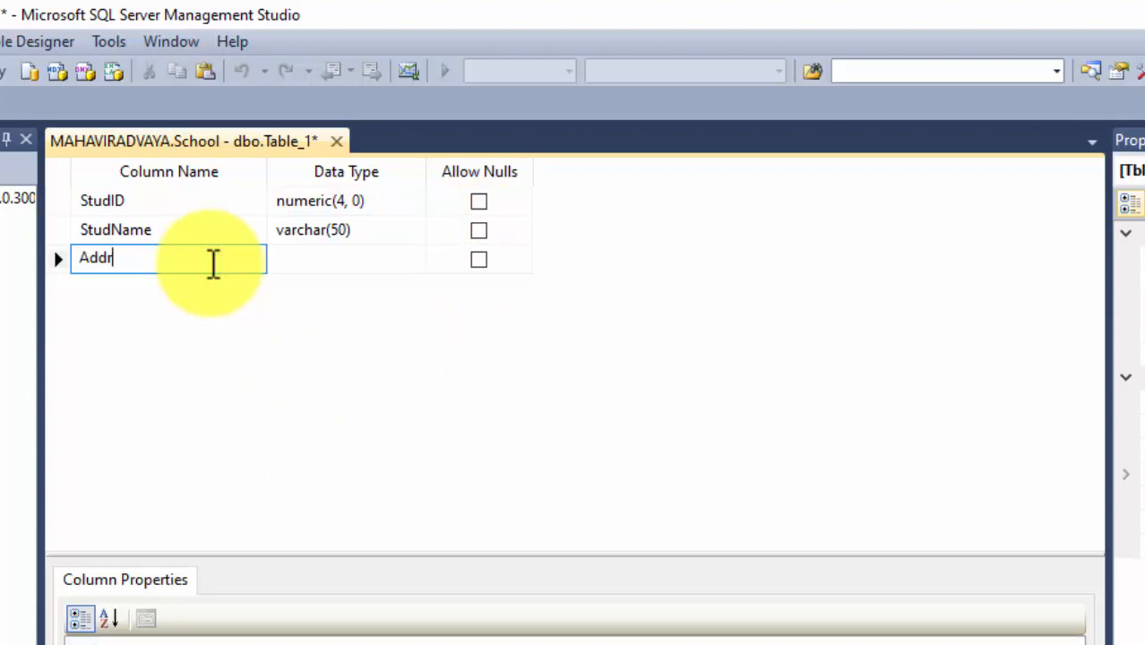
left_click(404, 259)
left_click(414, 259)
scroll(365, 429, "down", 4)
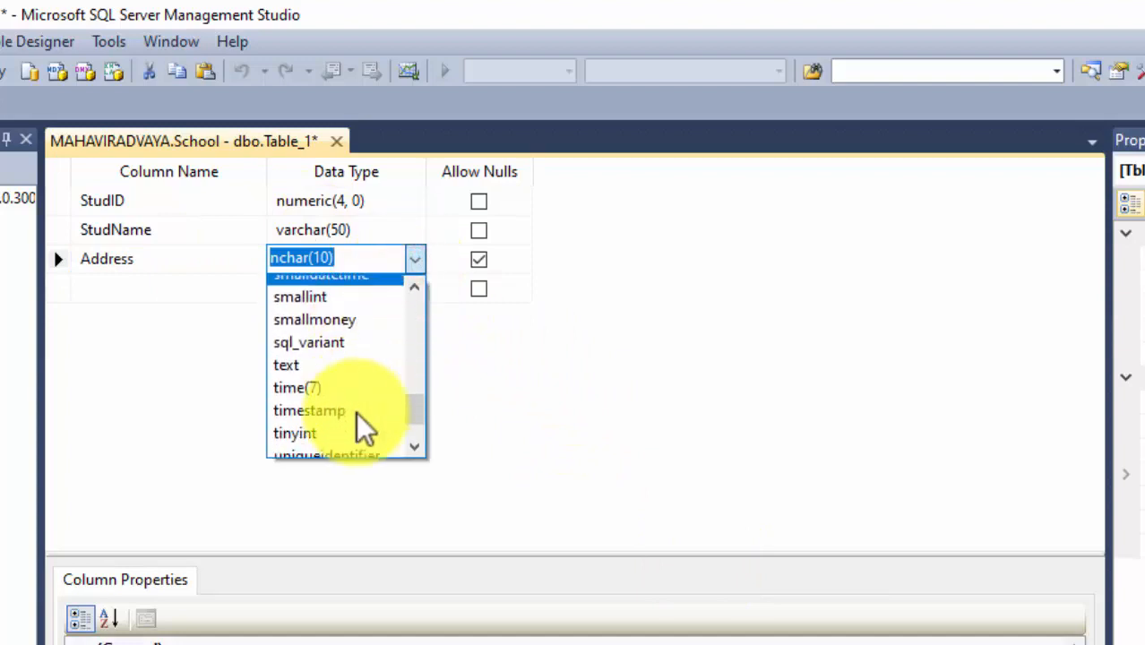
left_click(329, 402)
left_click(479, 259)
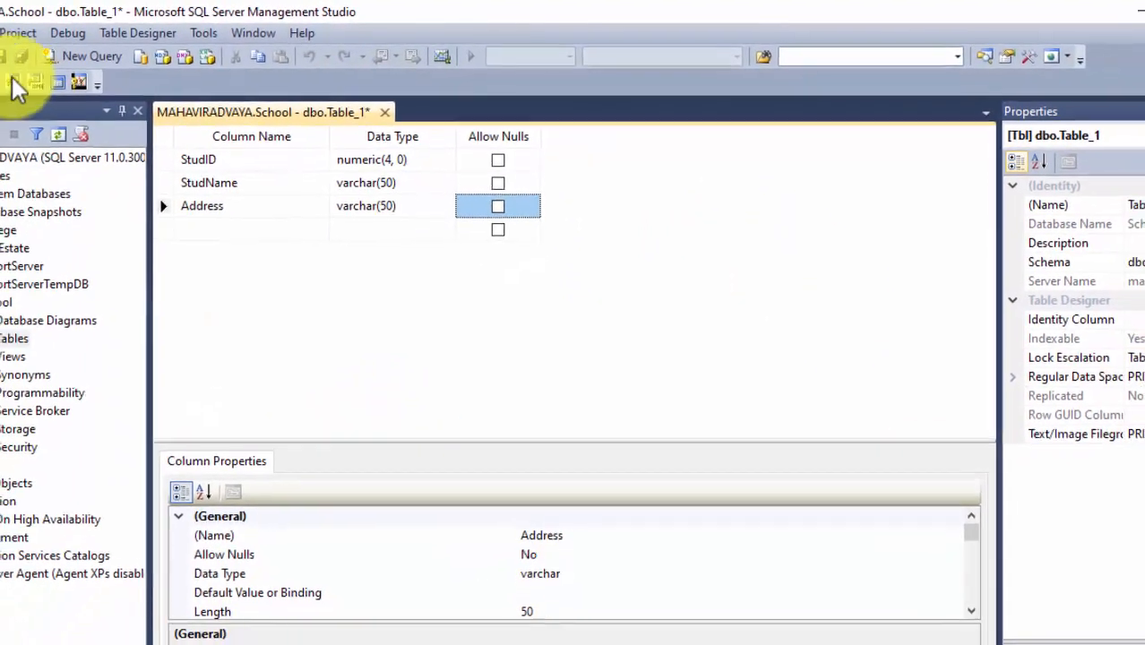
Save the table as StudMaster and locate dbo.StudMaster under School's Tables.
left_click(25, 56)
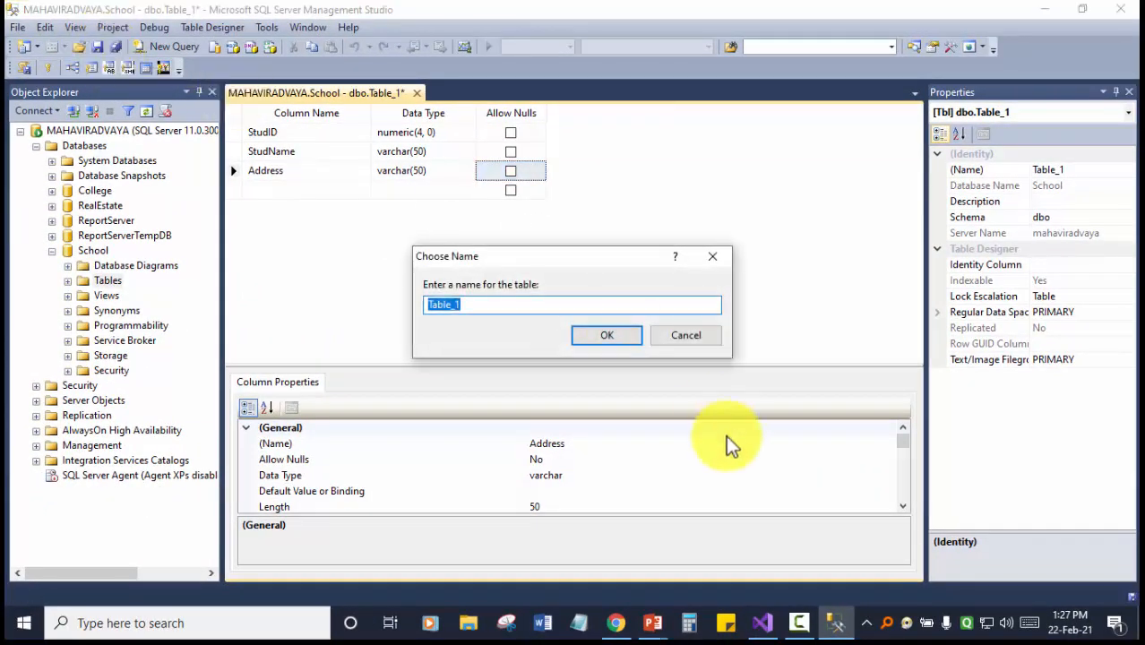
type("S")
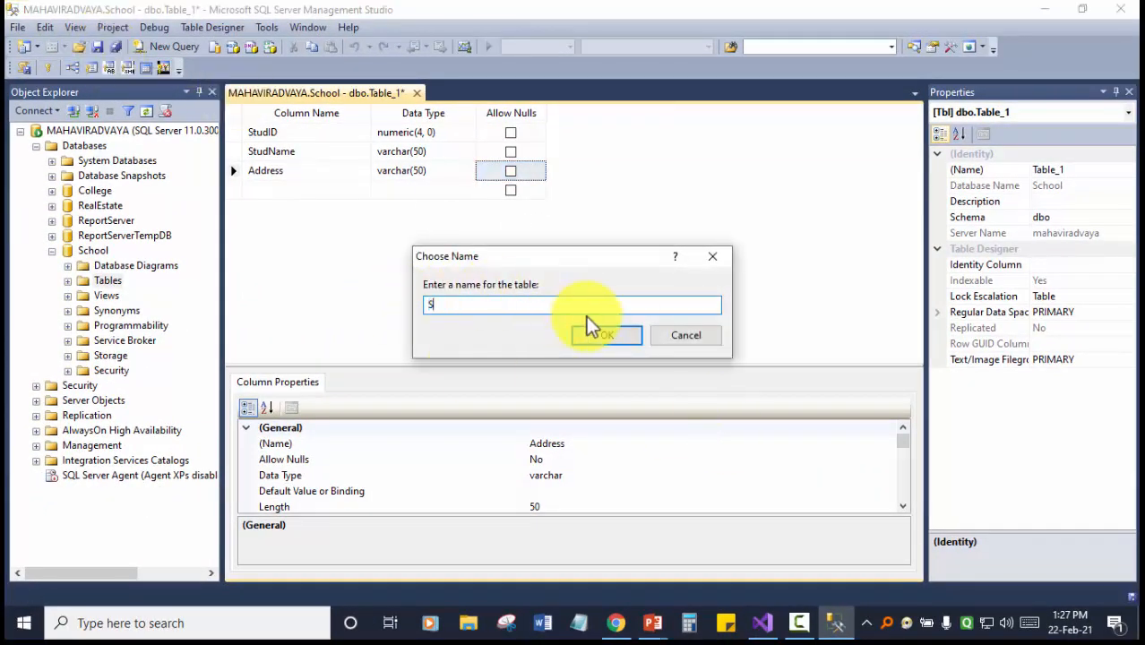
type("tudMaster")
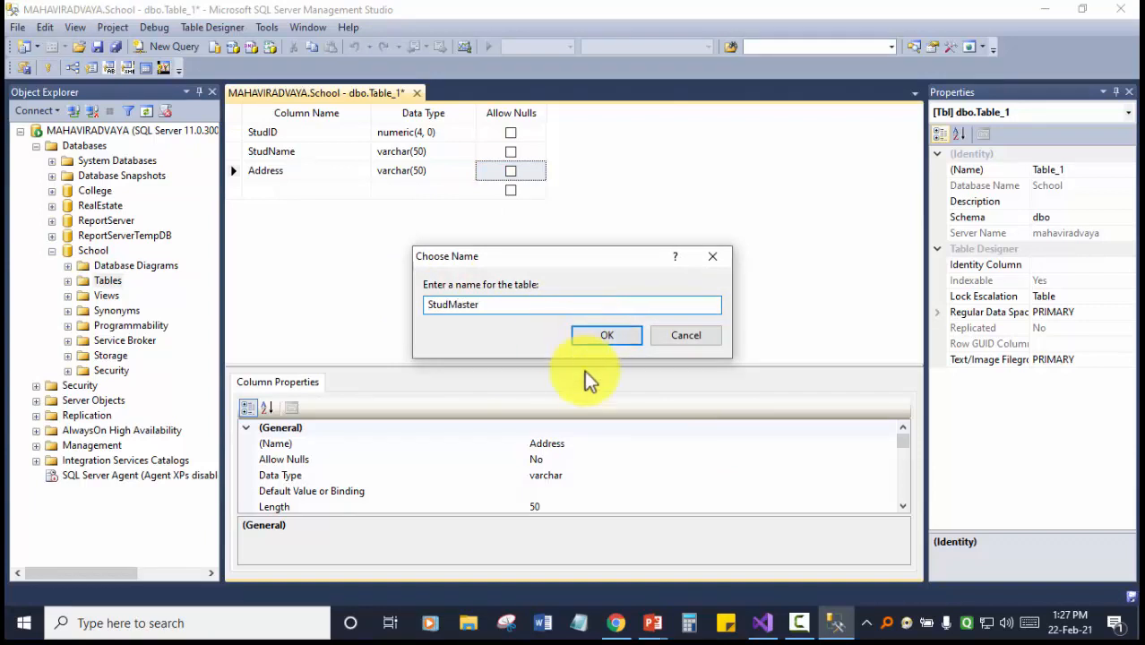
left_click(620, 337)
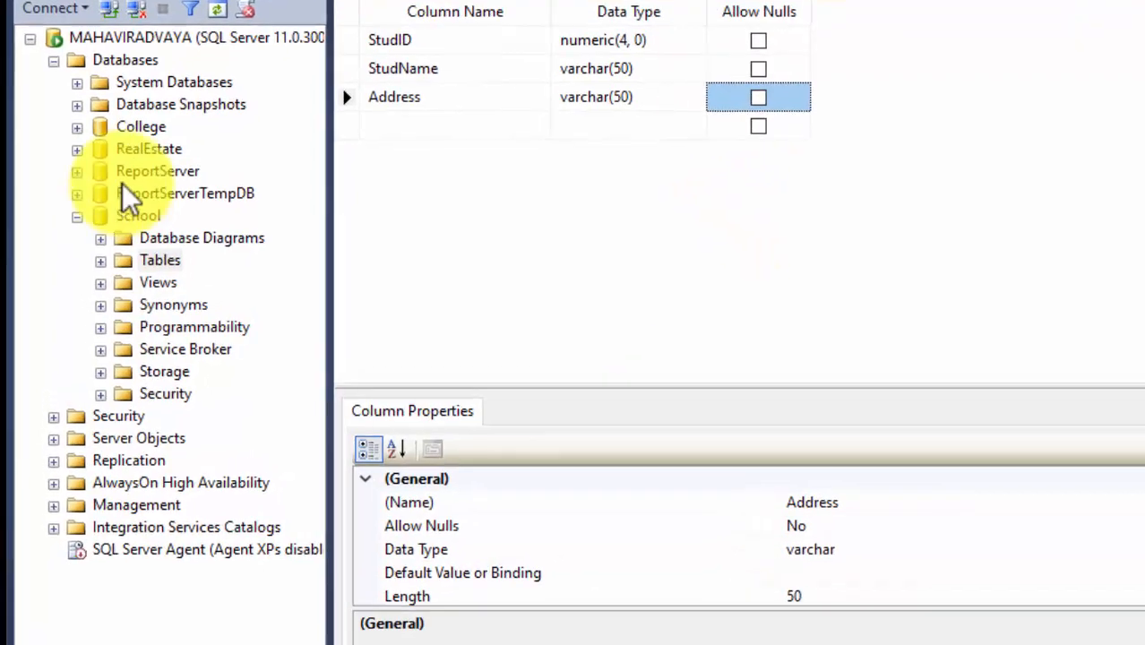
left_click(106, 260)
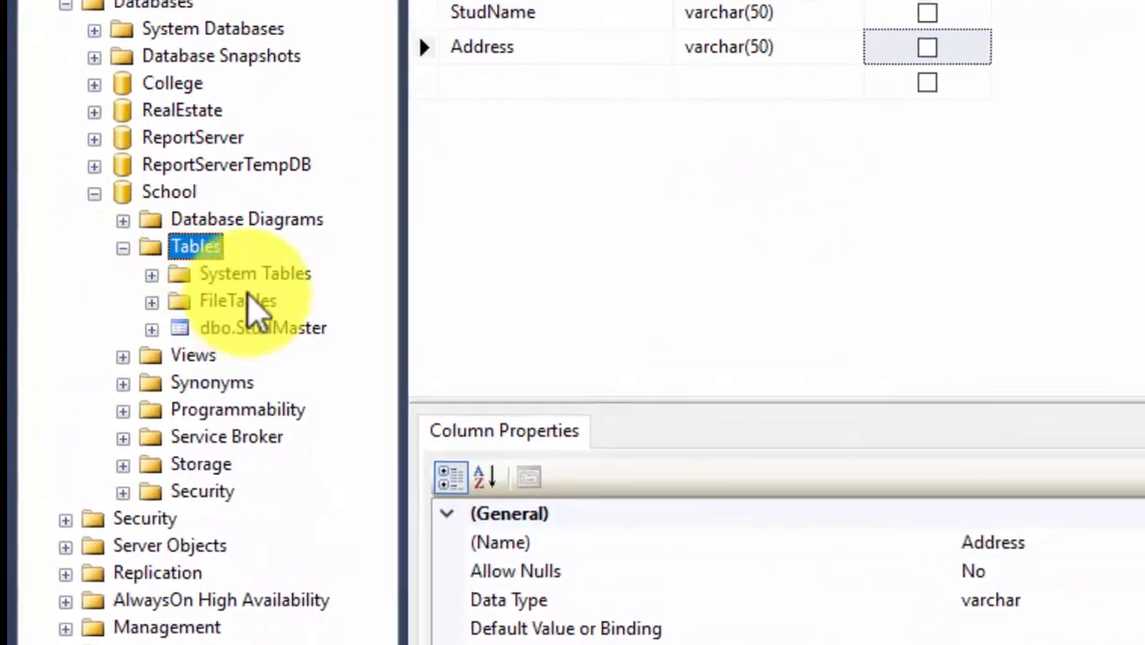
left_click(274, 328)
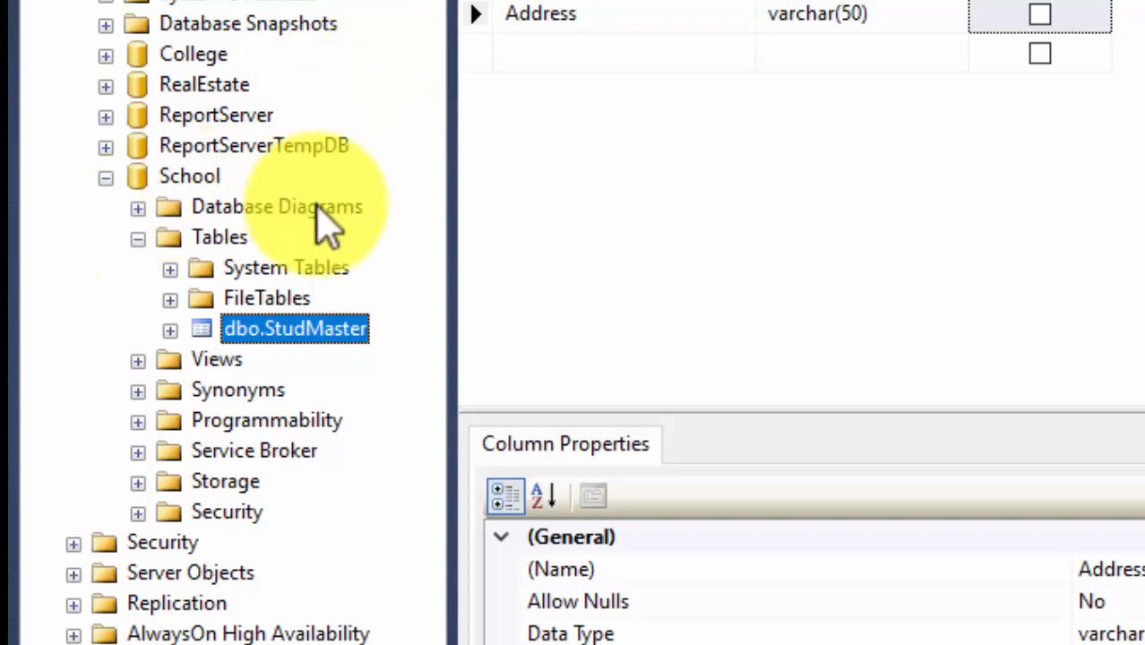
Open StudMaster's rows and enter students 1001 and 1002 with names and addresses.
right_click(270, 329)
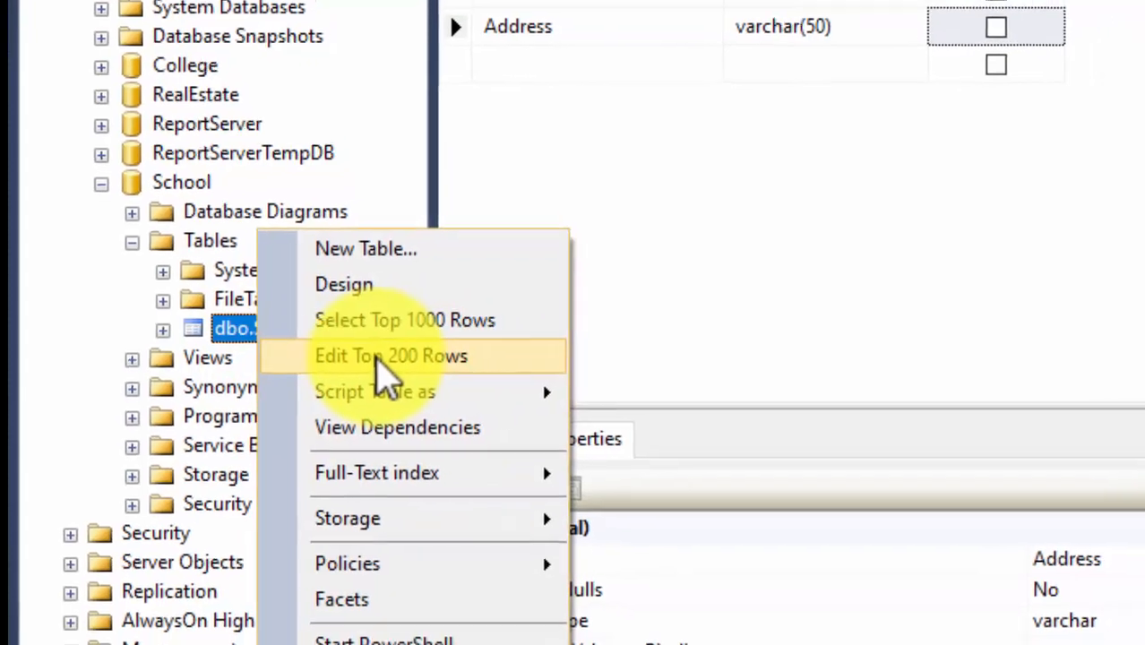
key("Escape")
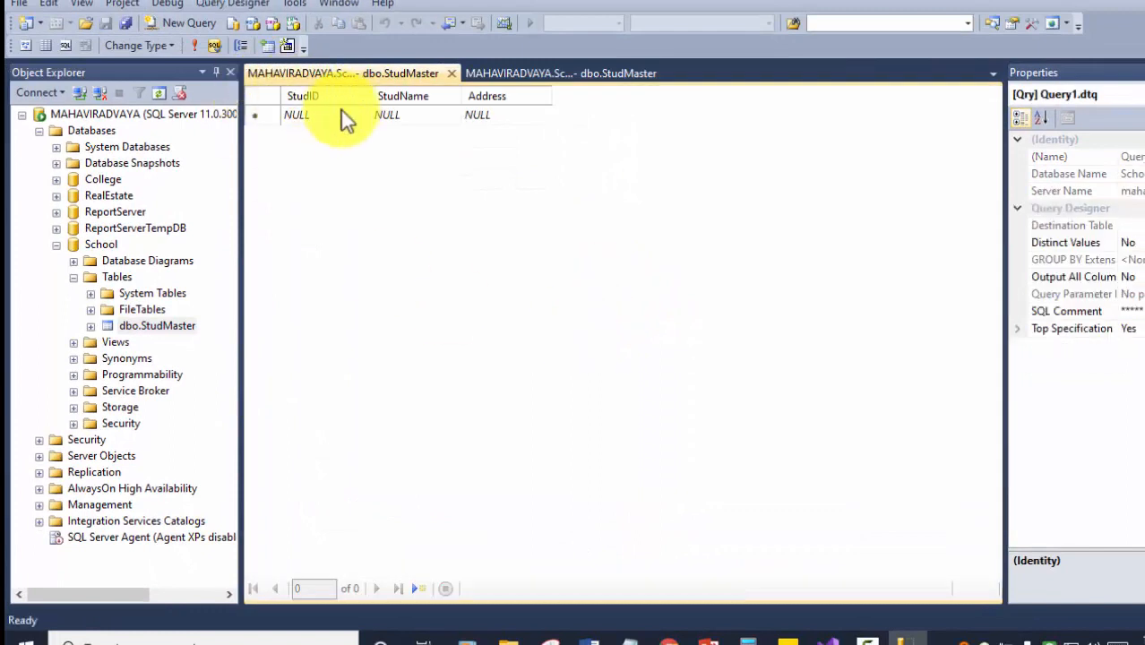
left_click(336, 112)
type("100")
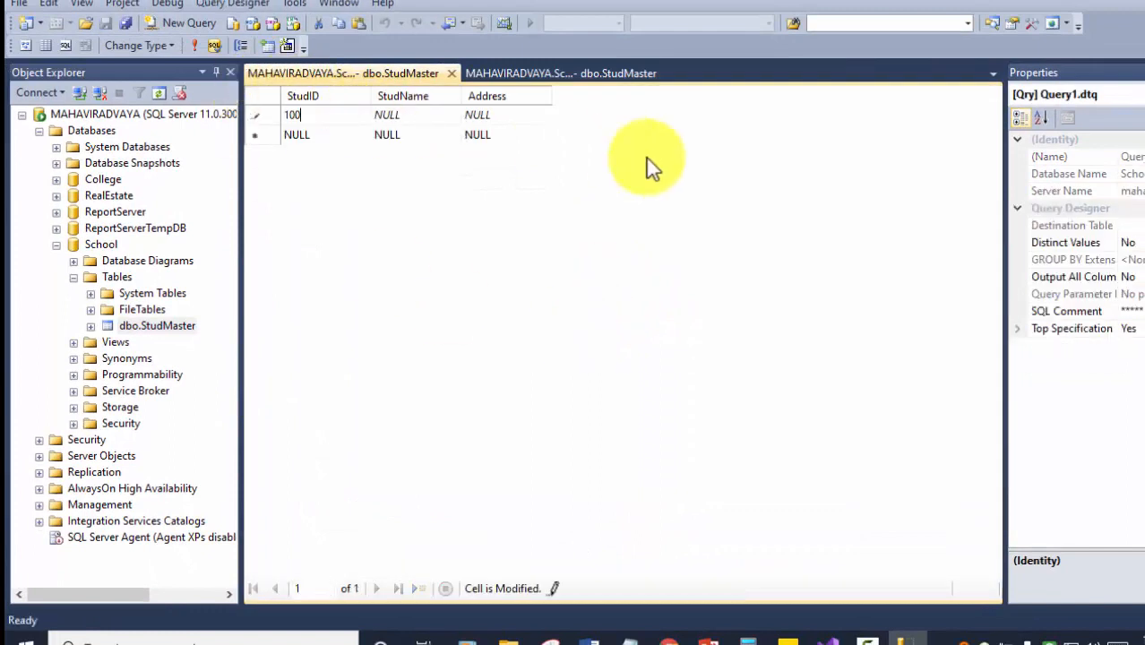
key("Tab")
type("Mulund")
key("Tab")
type("1002")
key("Tab")
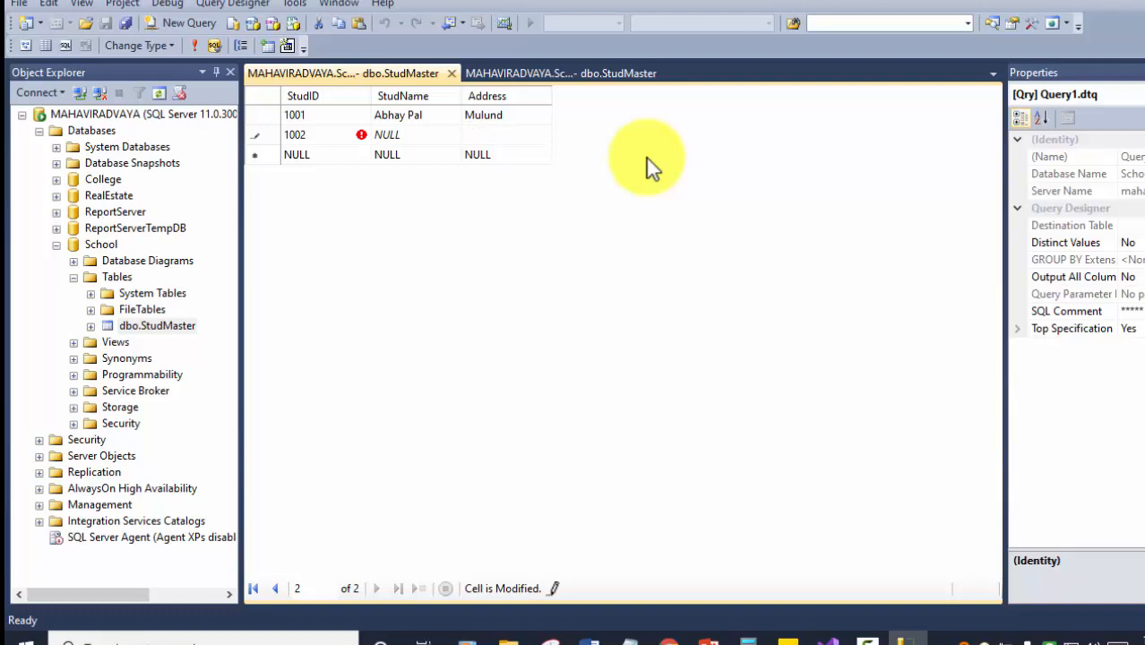
type("Sion")
key("Return")
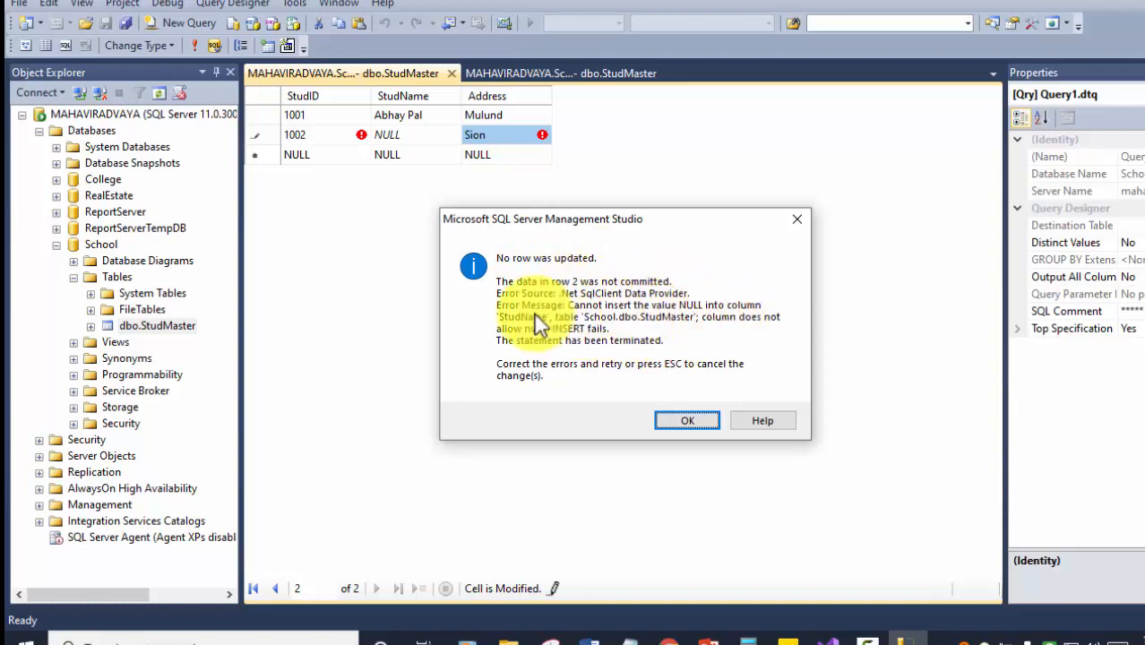
Fill in the missing name for student 1002, commit the row and save the data.
left_click(708, 422)
left_click(415, 135)
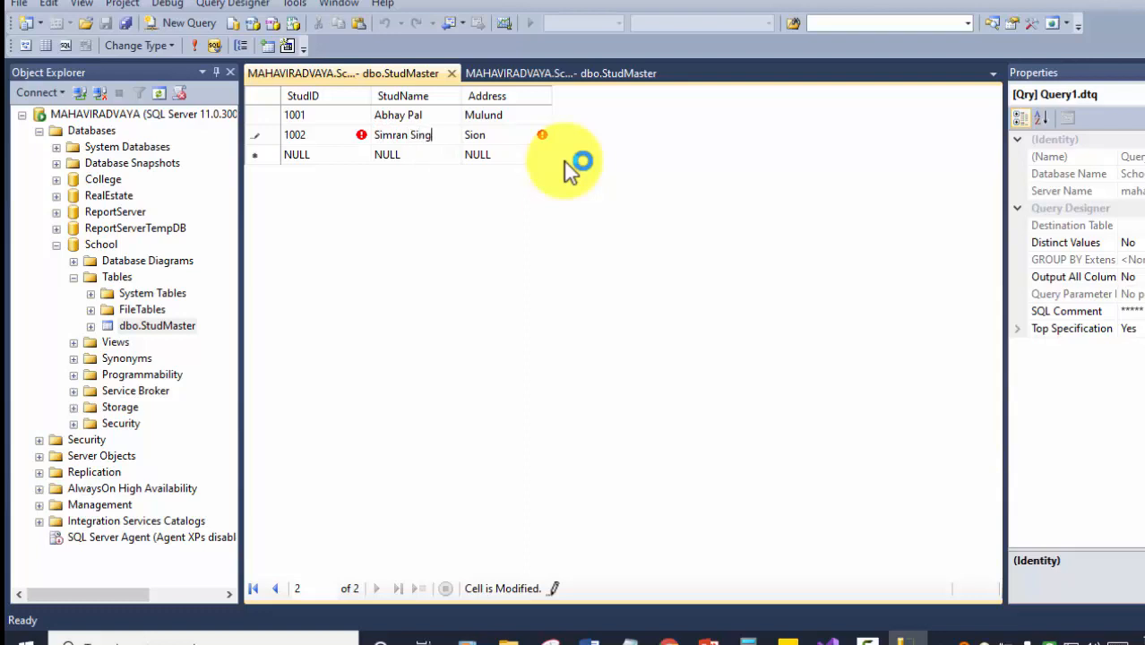
left_click(586, 222)
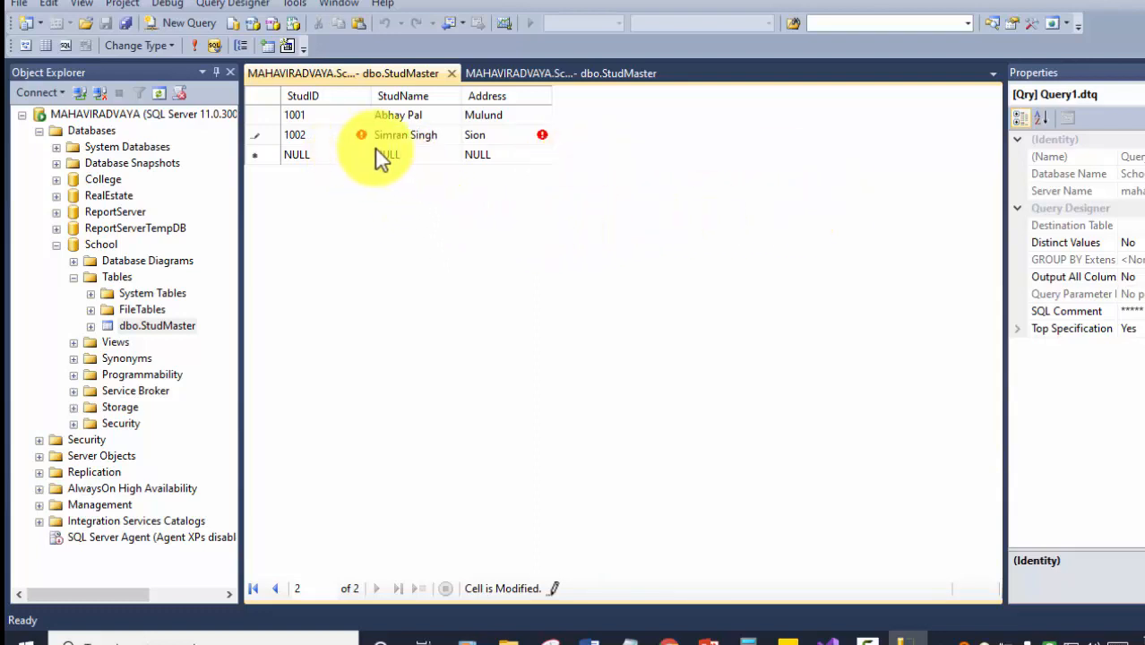
key("Tab")
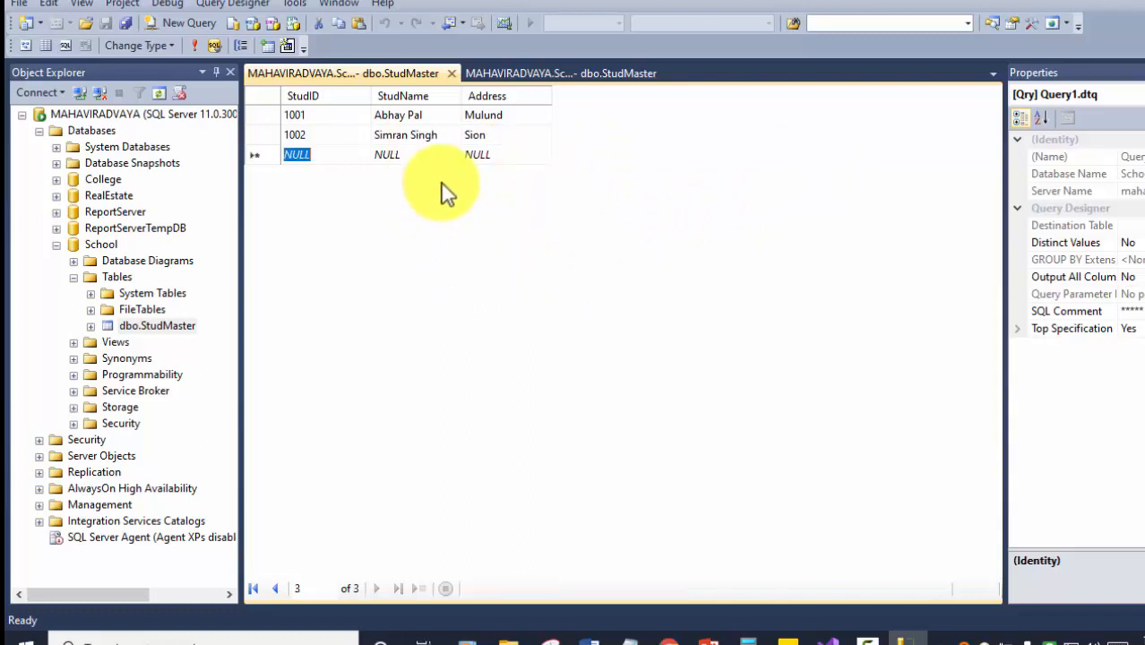
left_click(118, 21)
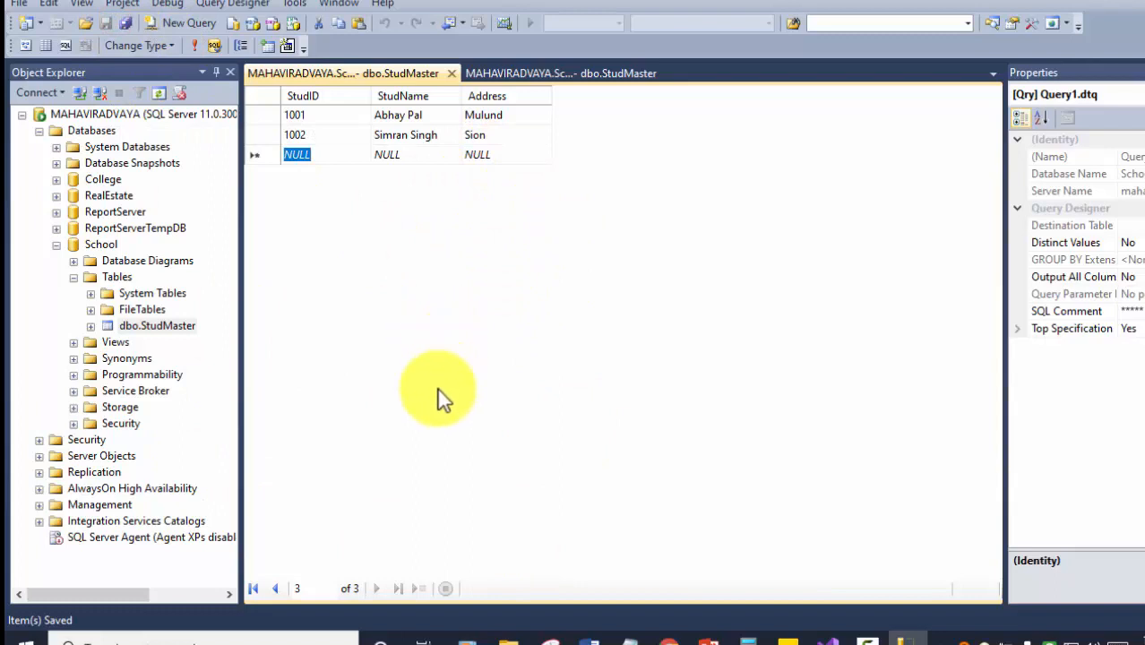
left_click(455, 73)
Open StudMaster in the table designer to review its three columns.
left_click(454, 73)
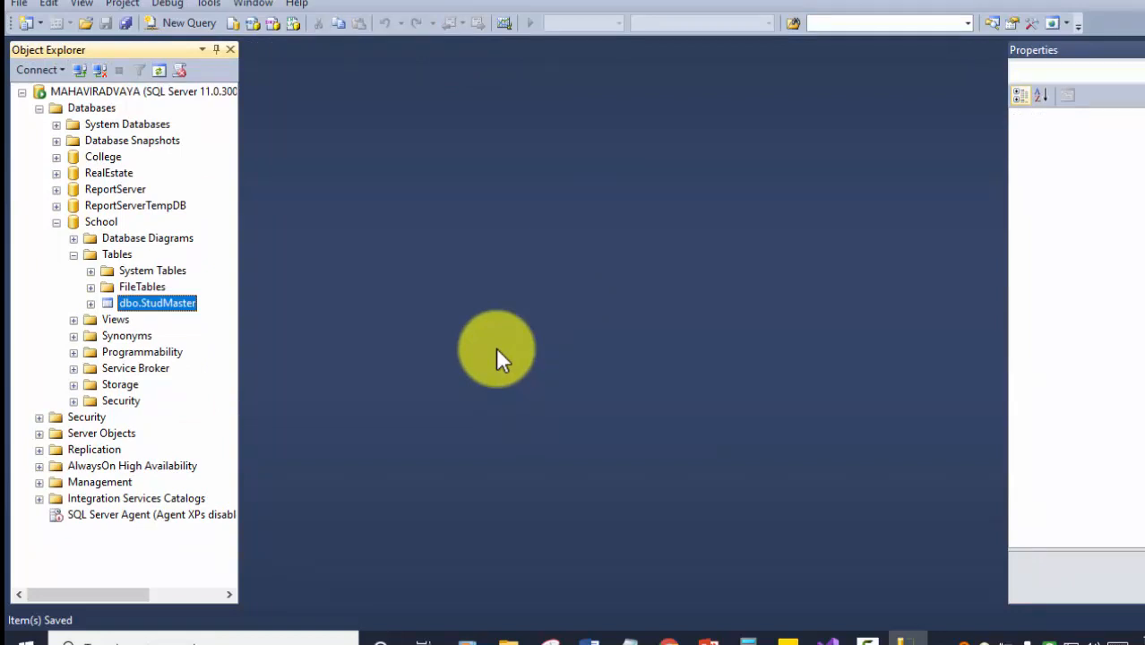
right_click(162, 300)
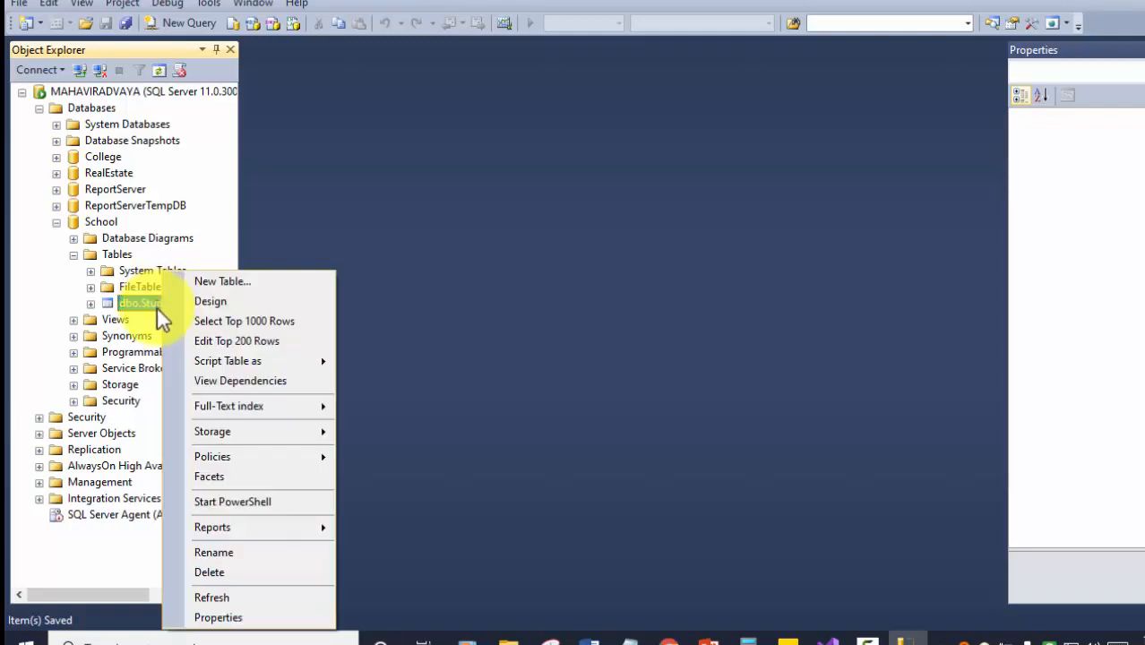
left_click(226, 303)
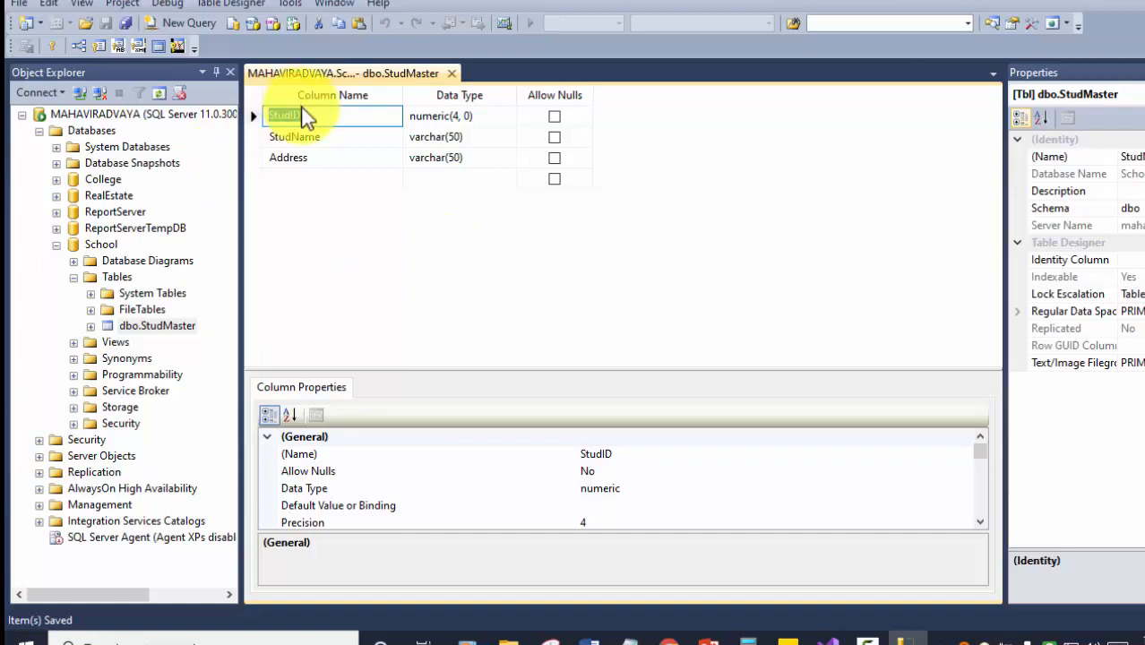
left_click(319, 115)
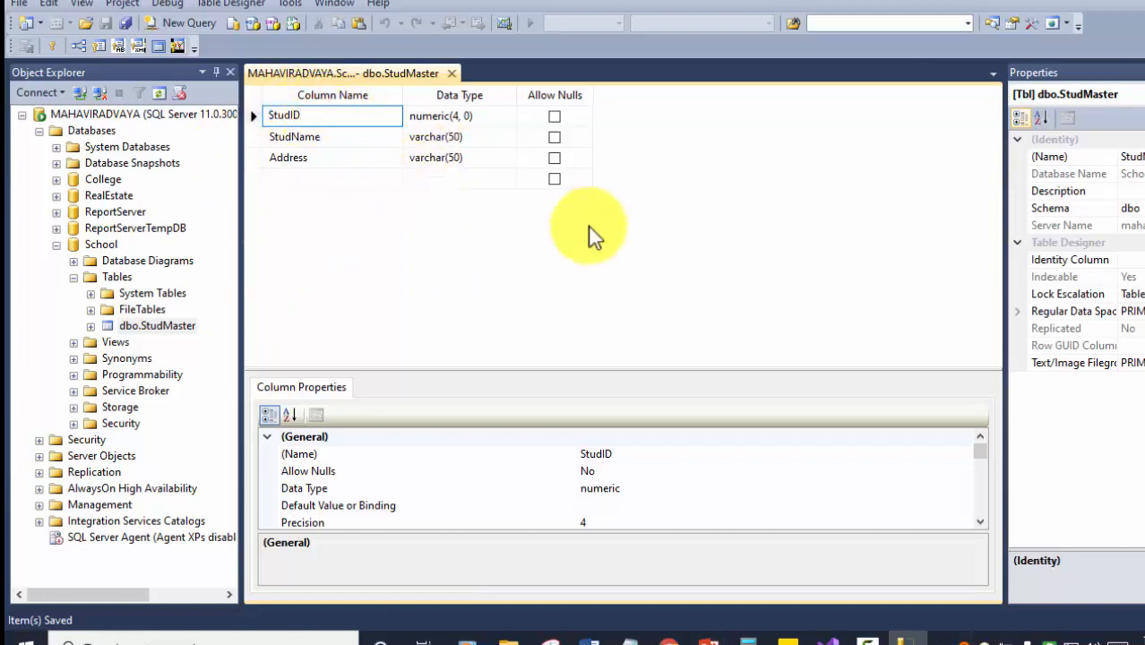
left_click(340, 135)
left_click(337, 158)
Add a MobileNo varchar(10) column, save, then try saving it as non-nullable.
left_click(332, 177)
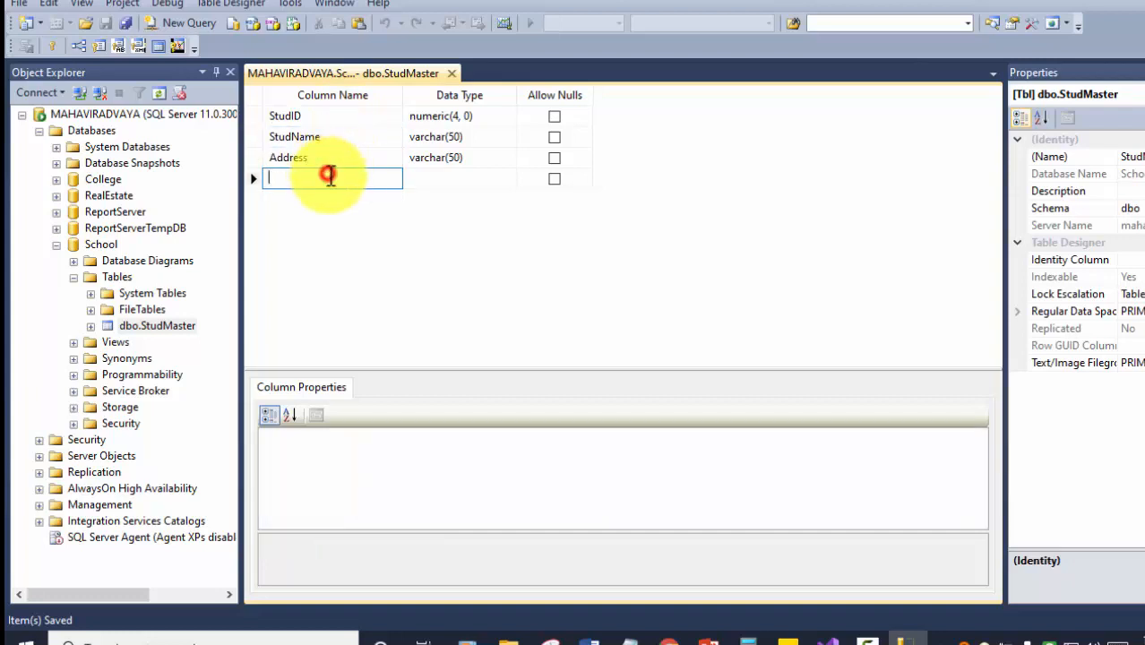
type("Mobil")
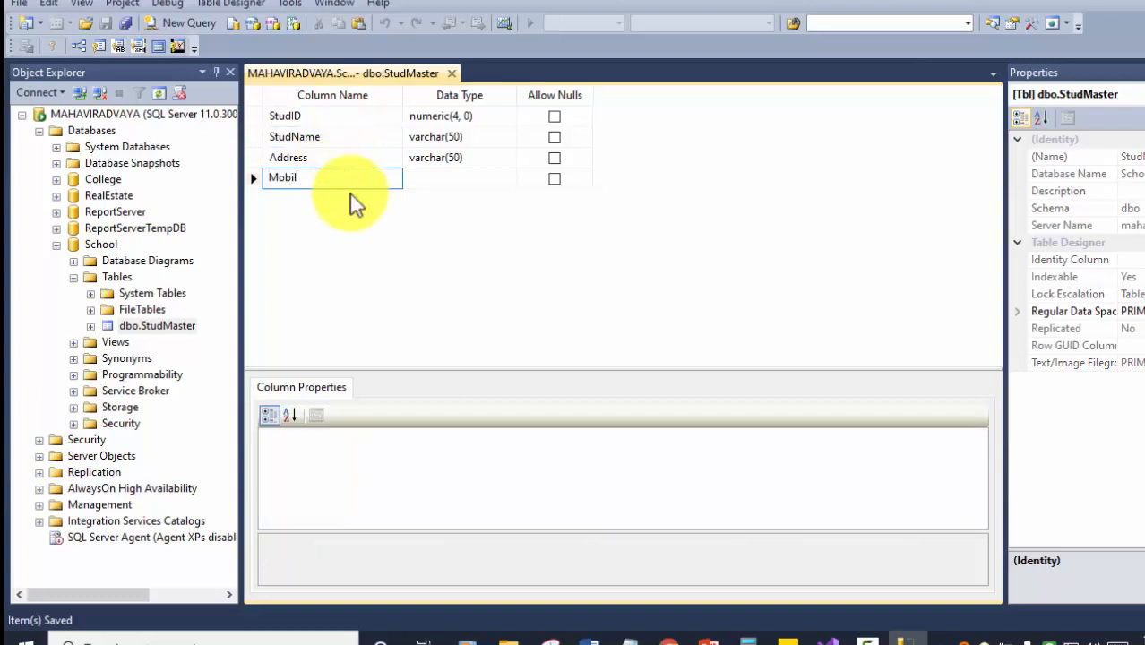
type("eNo")
key("Tab")
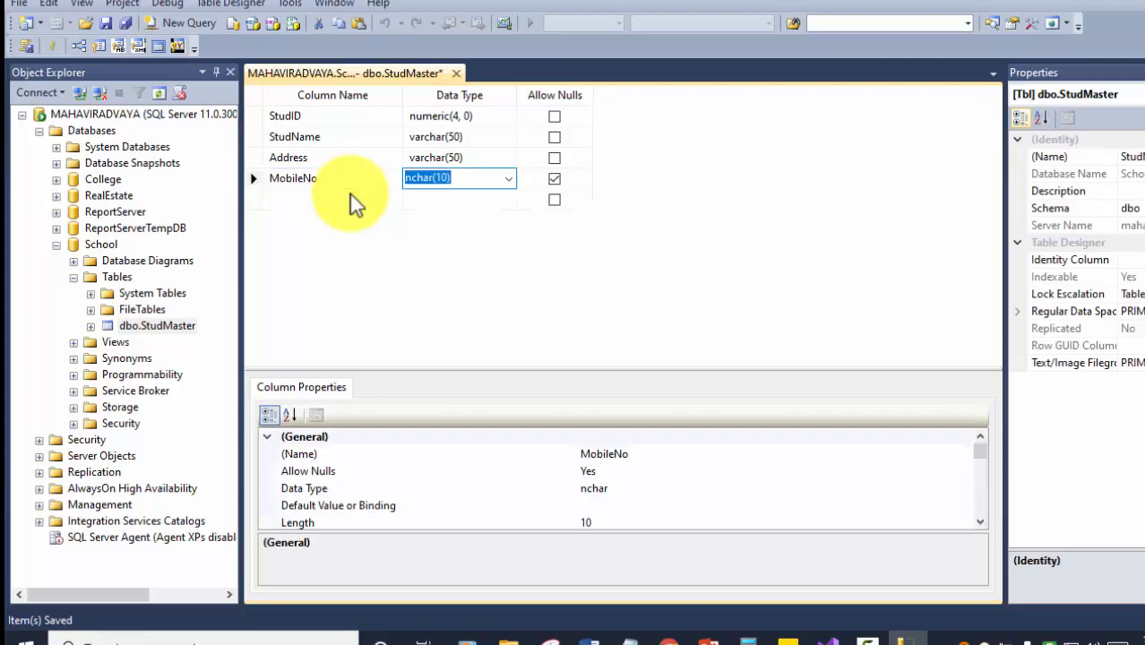
left_click(508, 178)
scroll(457, 296, "down", 4)
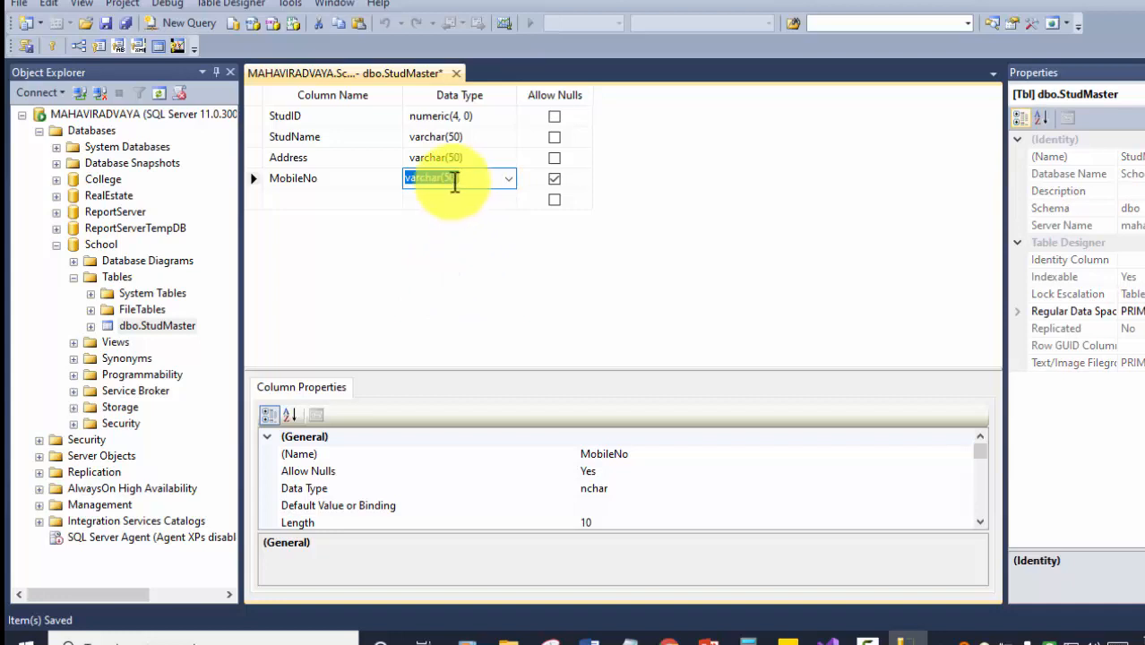
left_click(444, 177)
type("1")
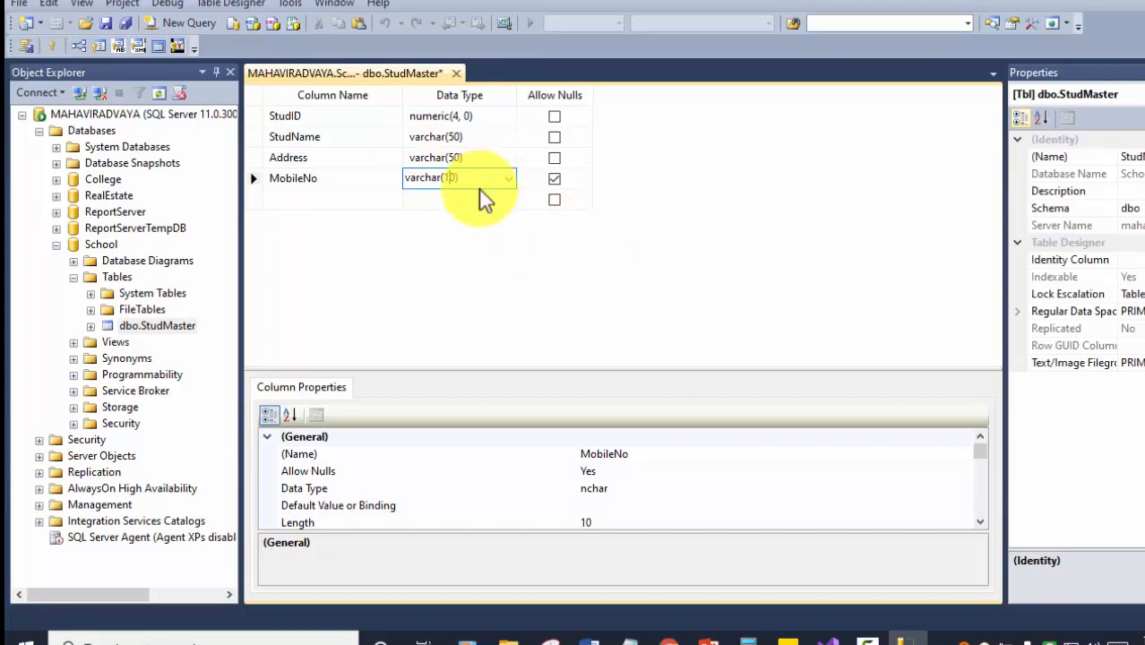
key("ctrl+s")
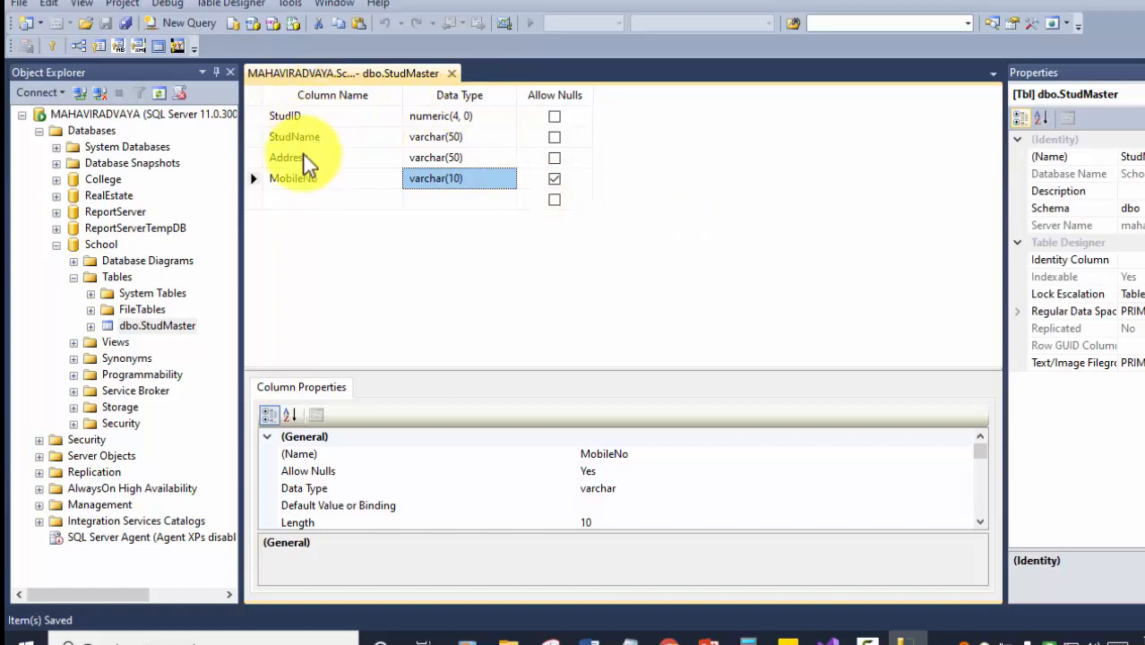
left_click(555, 184)
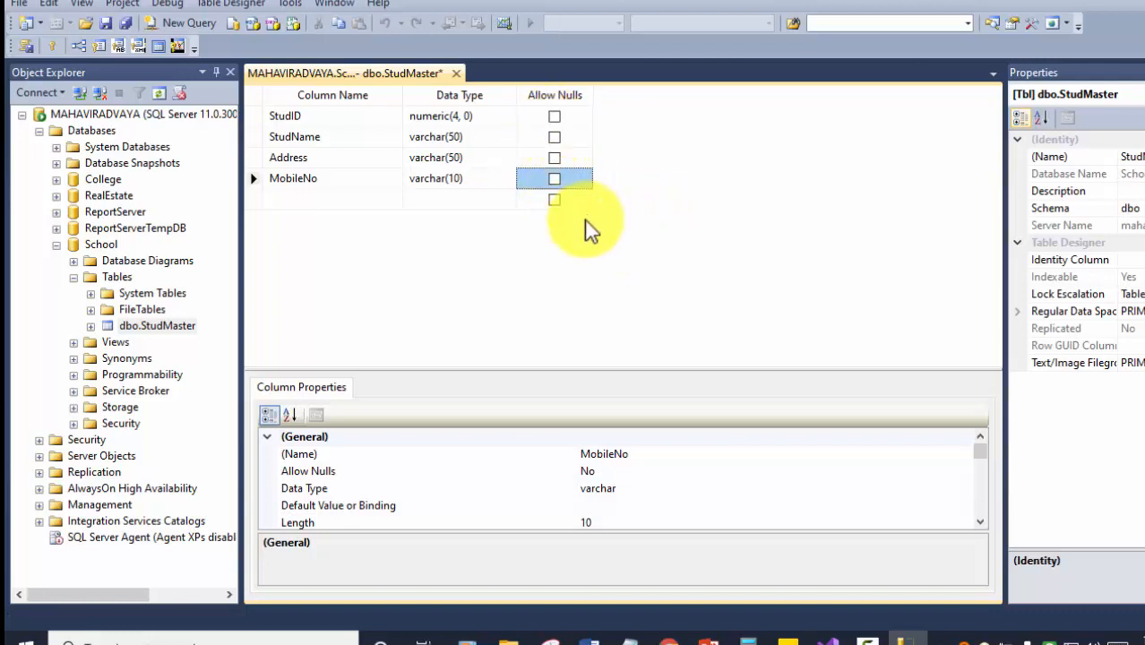
key("ctrl+s")
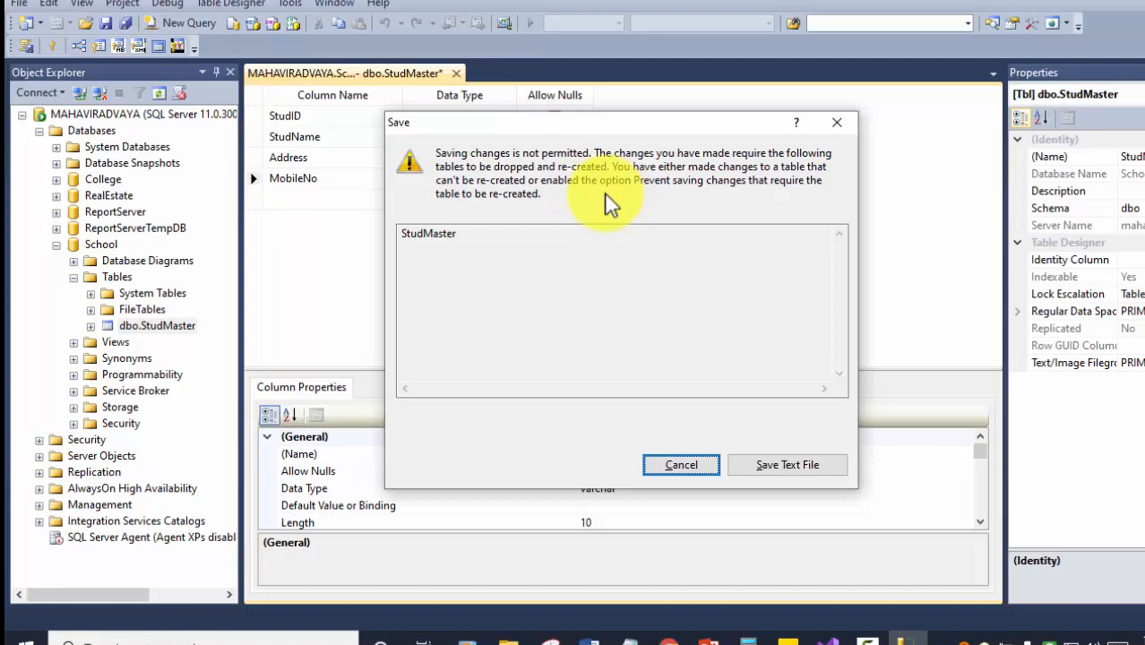
Dismiss the blocked-save warning, keep MobileNo nullable, and save the StudMaster design.
left_click(677, 466)
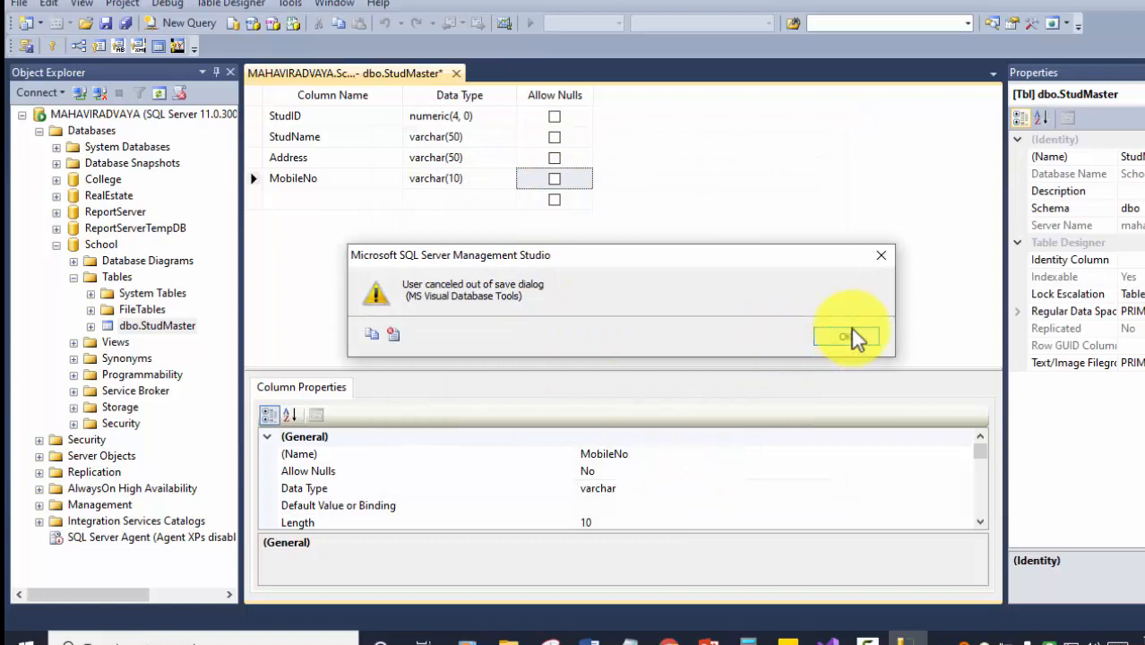
left_click(853, 336)
left_click(554, 180)
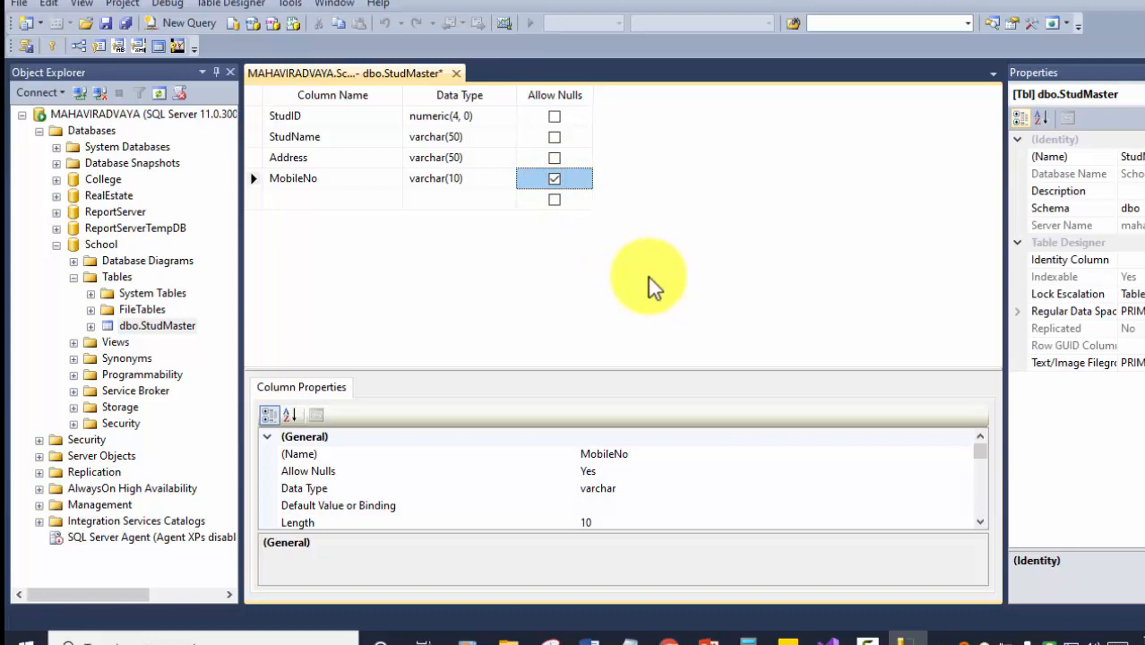
key("ctrl+s")
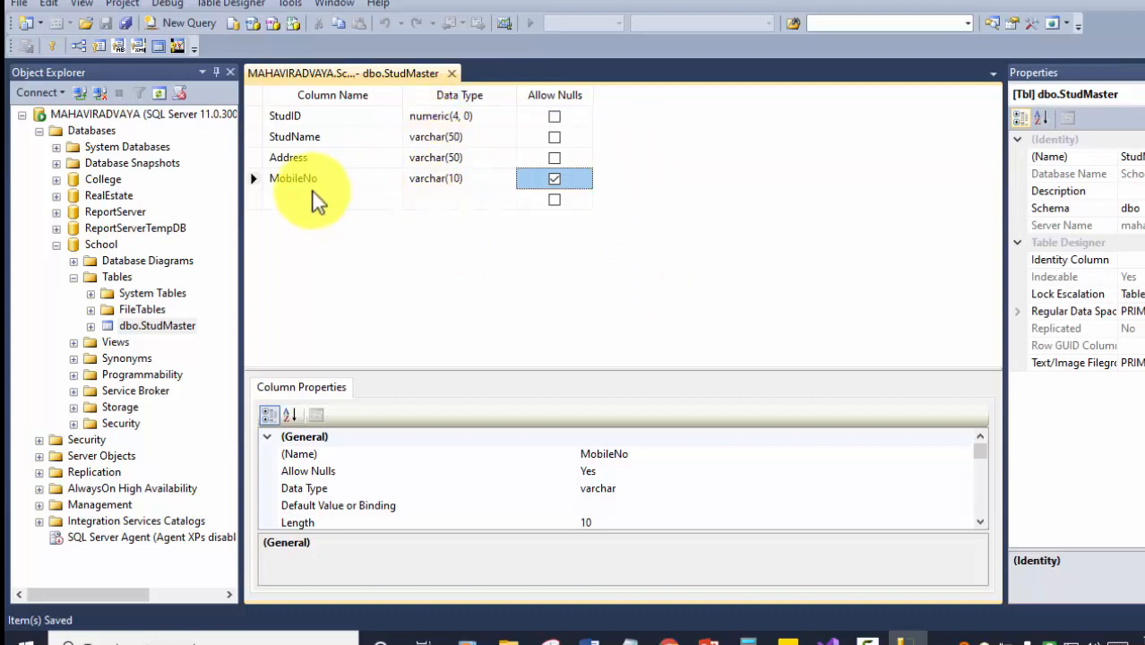
left_click(555, 180)
left_click(557, 182)
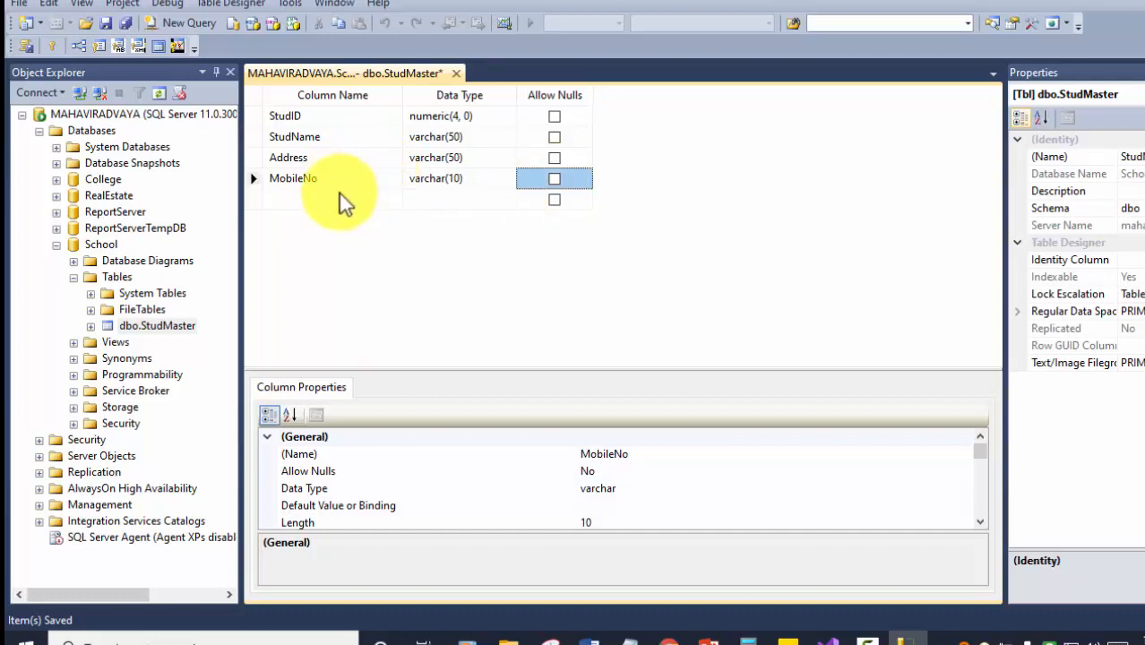
left_click(558, 183)
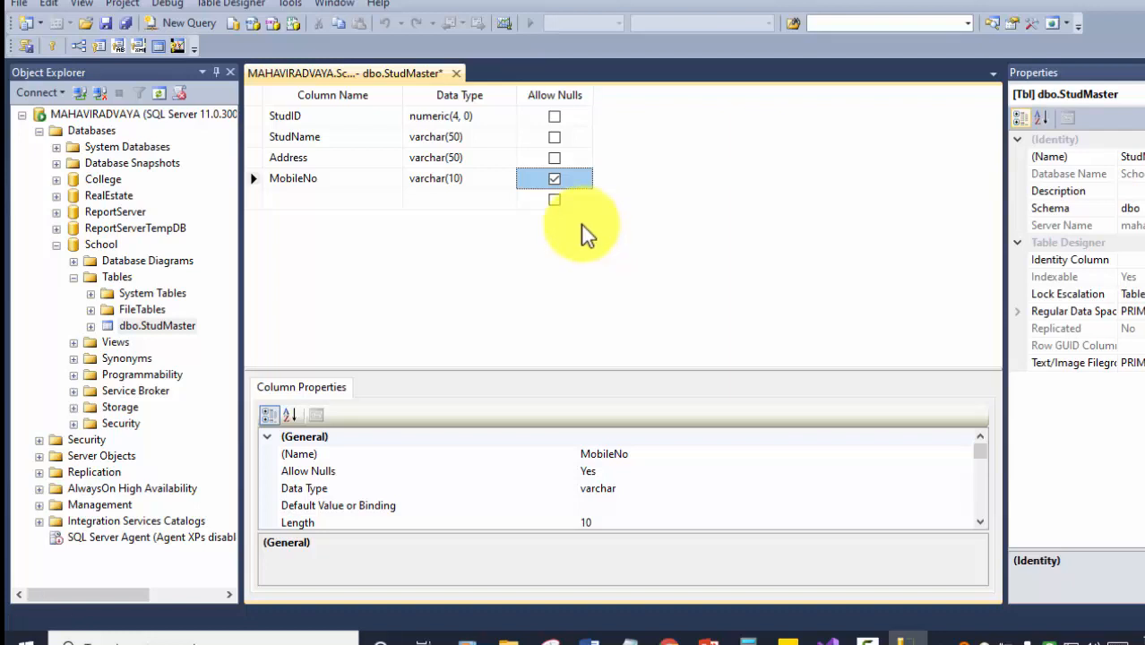
key("ctrl+s")
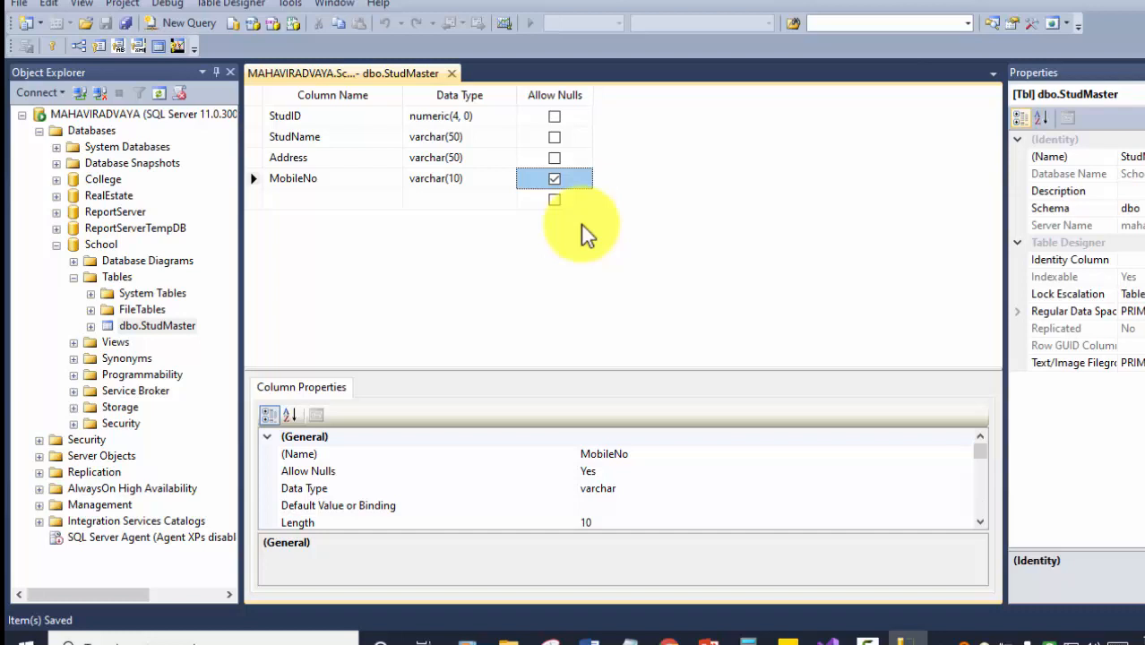